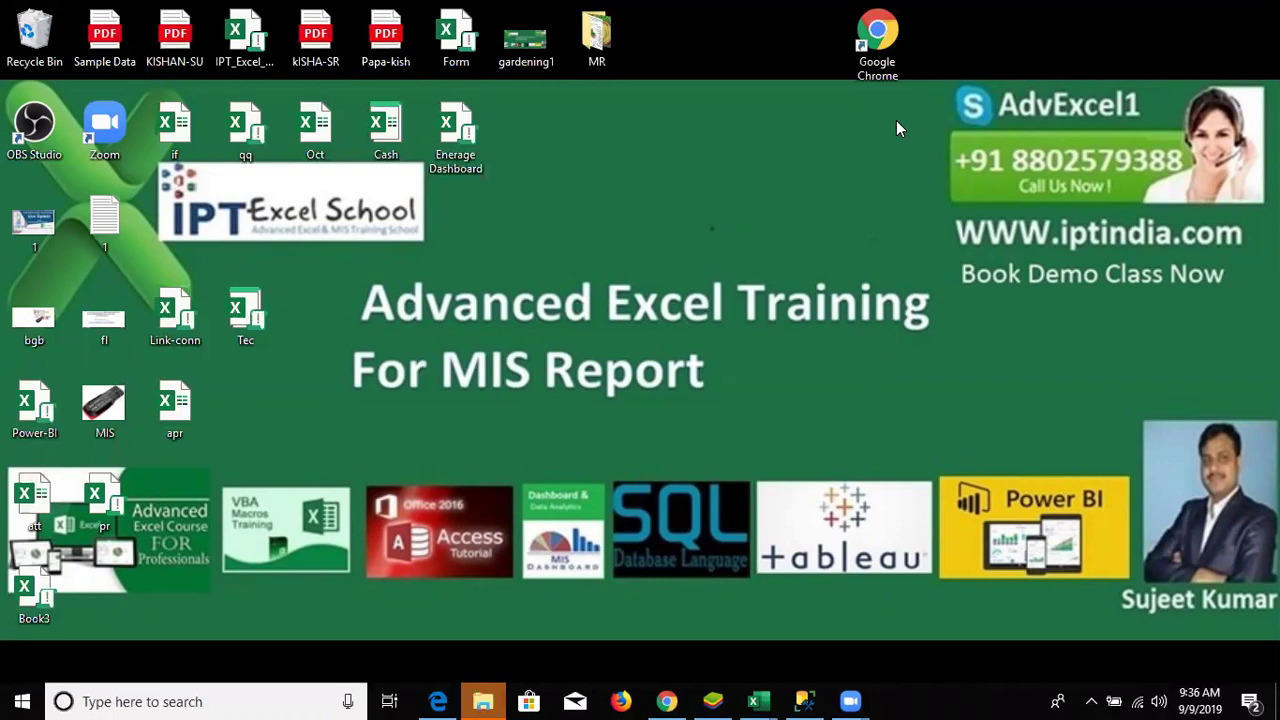
Move the Book3, att and pr workbook icons off the banner into free slots beside apr and Tec.
drag(35, 598, 163, 482)
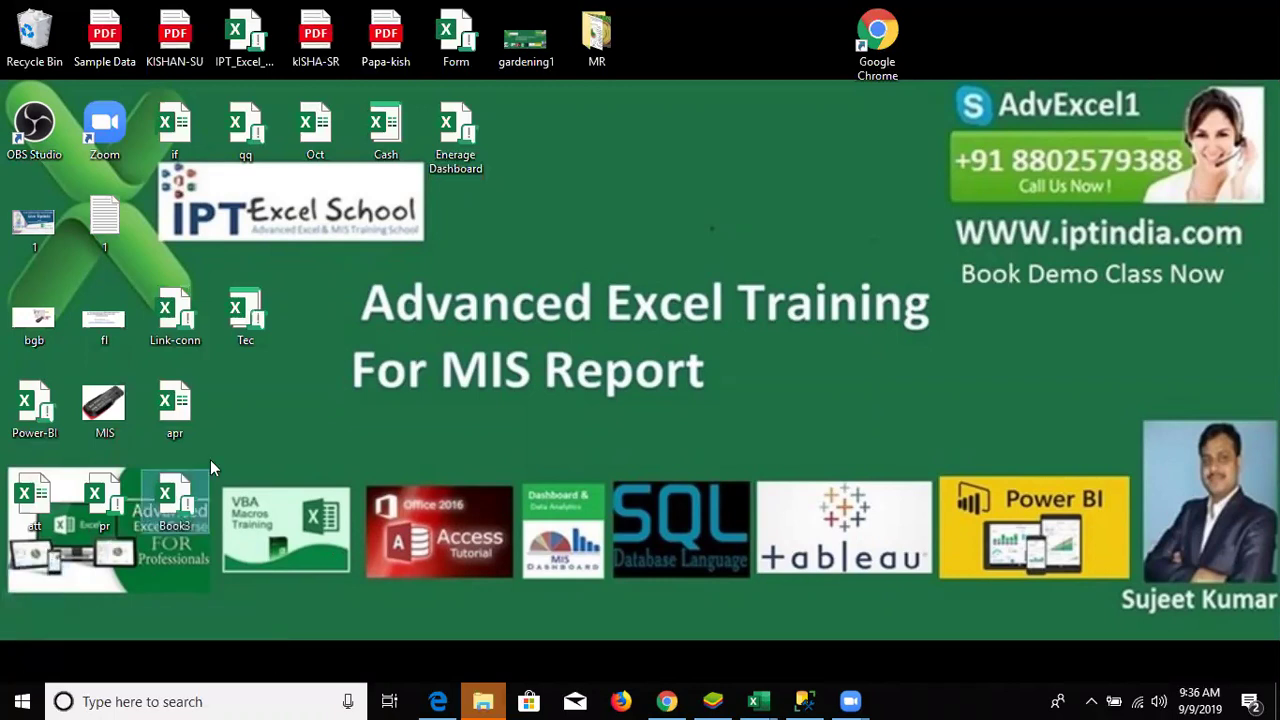
drag(163, 482, 218, 370)
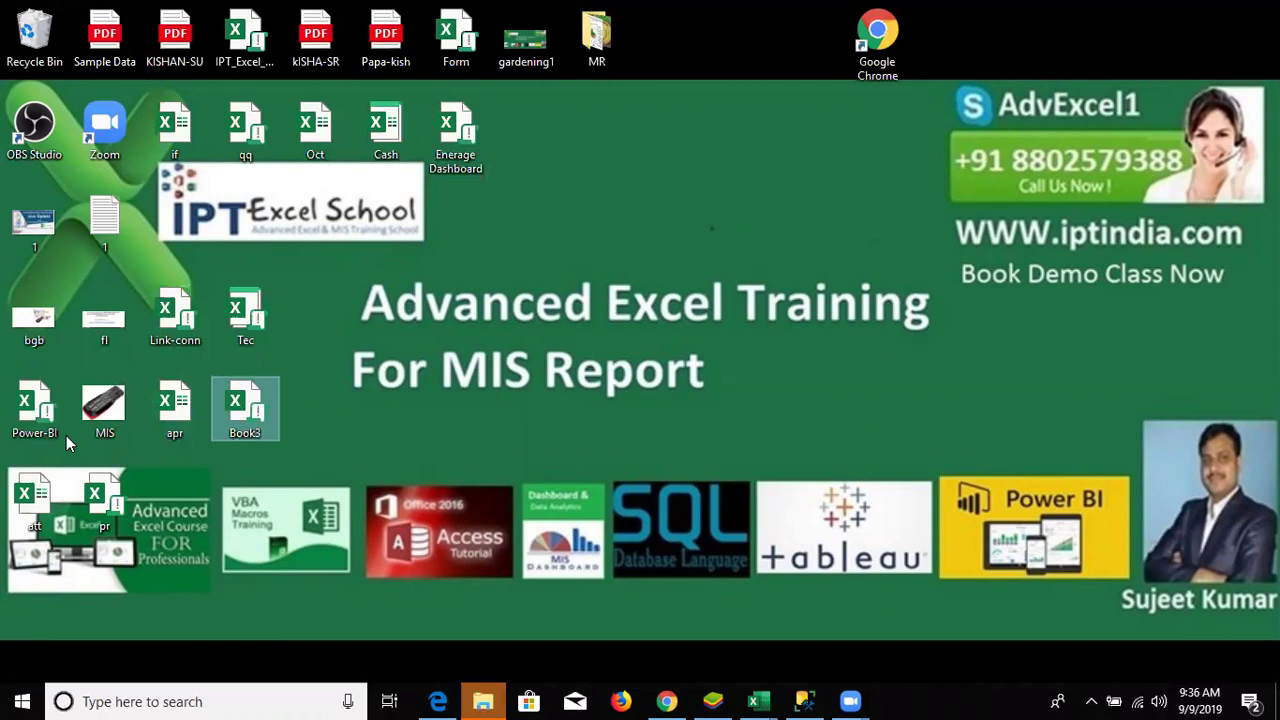
mouse_move(32, 500)
mouse_down()
mouse_move(307, 368)
mouse_move(313, 310)
mouse_up()
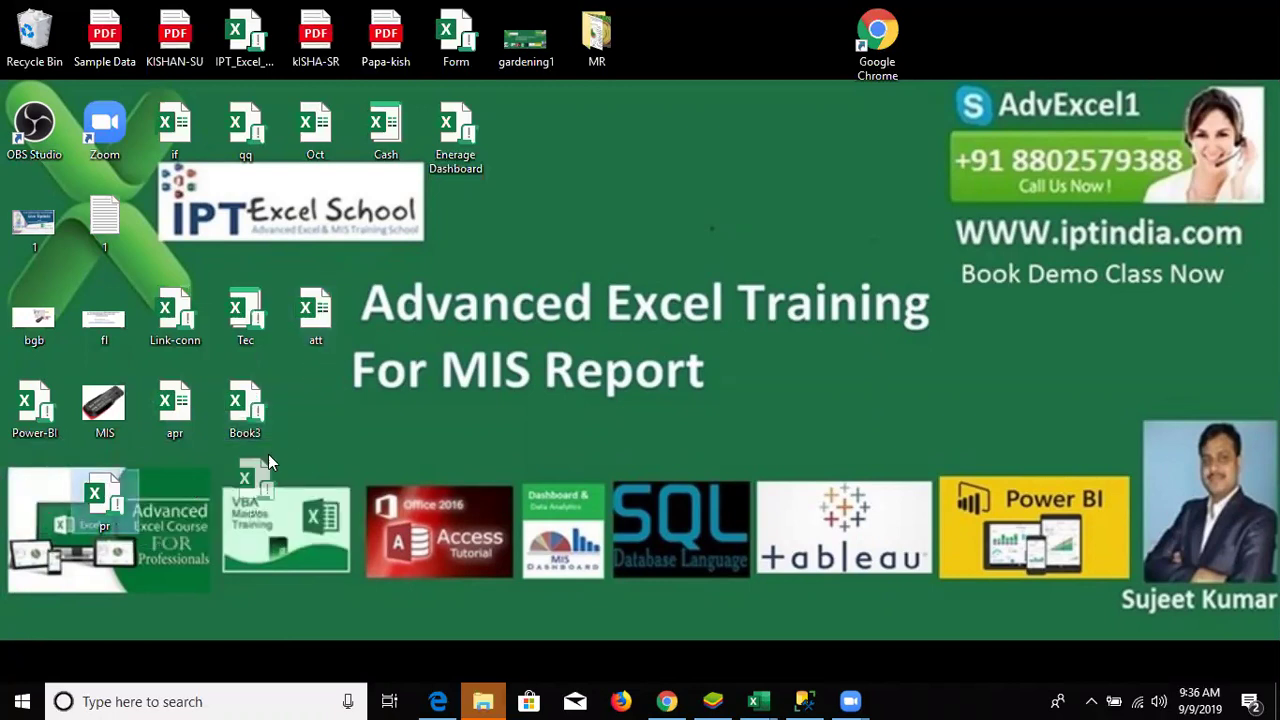
drag(107, 487, 292, 399)
Bring the Forecast_ets_example workbook to the front from the taskbar and scroll up to row 24.
click(762, 700)
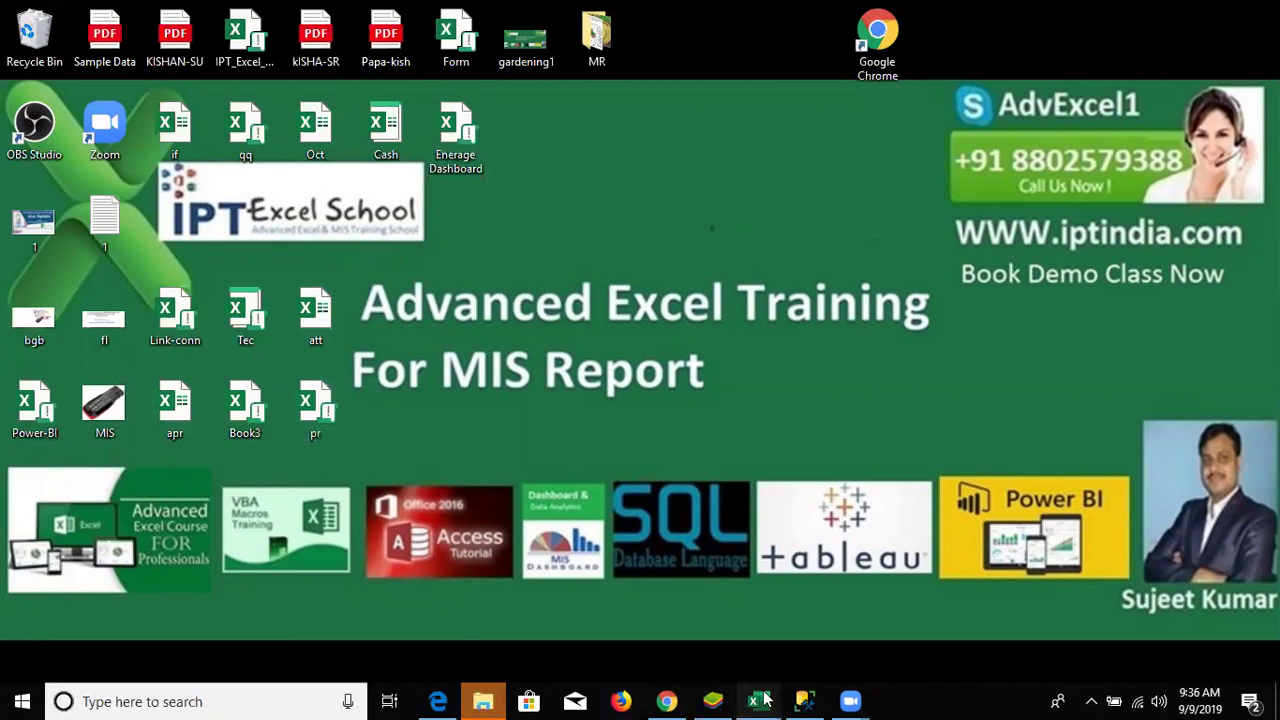
click(1015, 660)
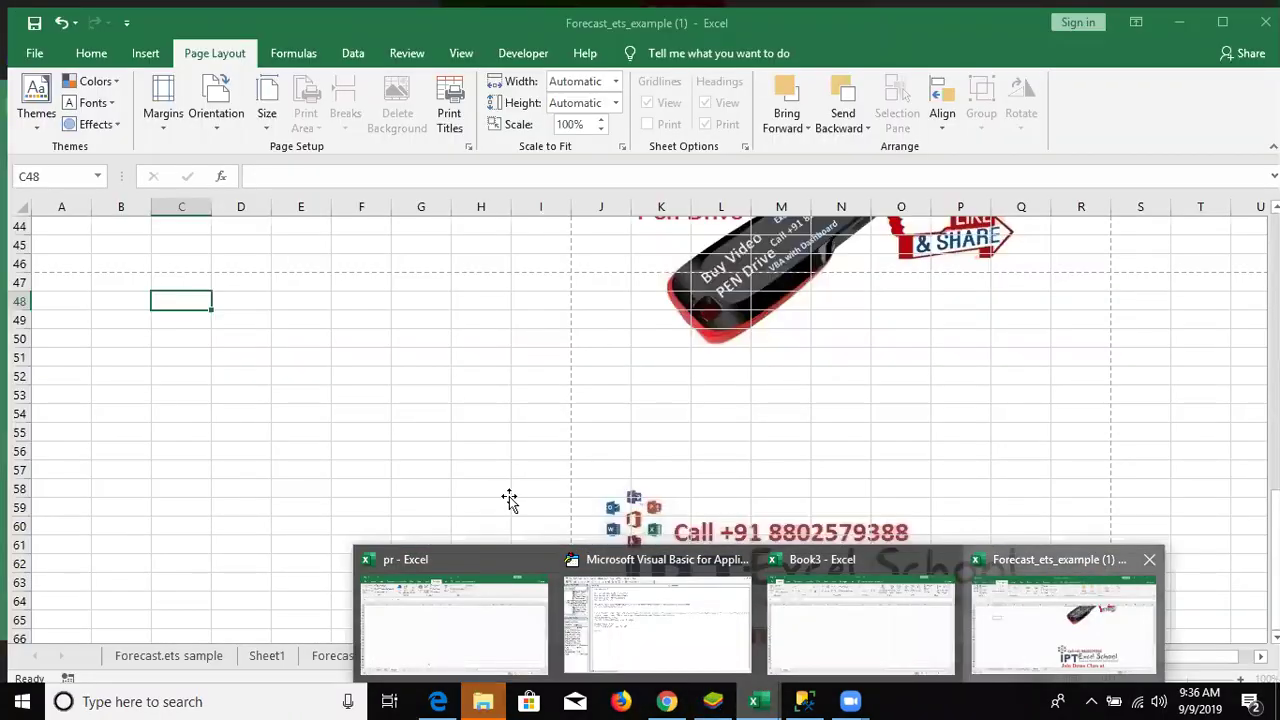
scroll(89, 304, up, 5)
scroll(89, 304, up, 2)
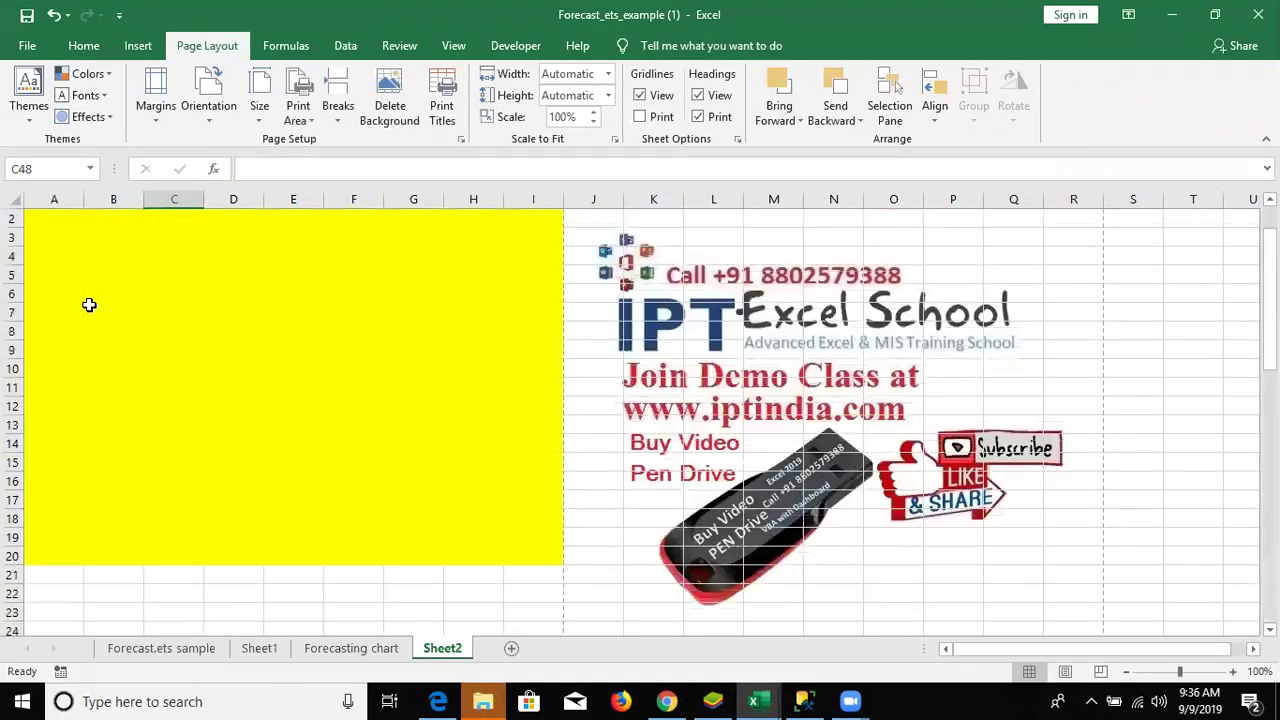
Enter the custom list's first name in B24 and fill the name list down to B36.
click(89, 259)
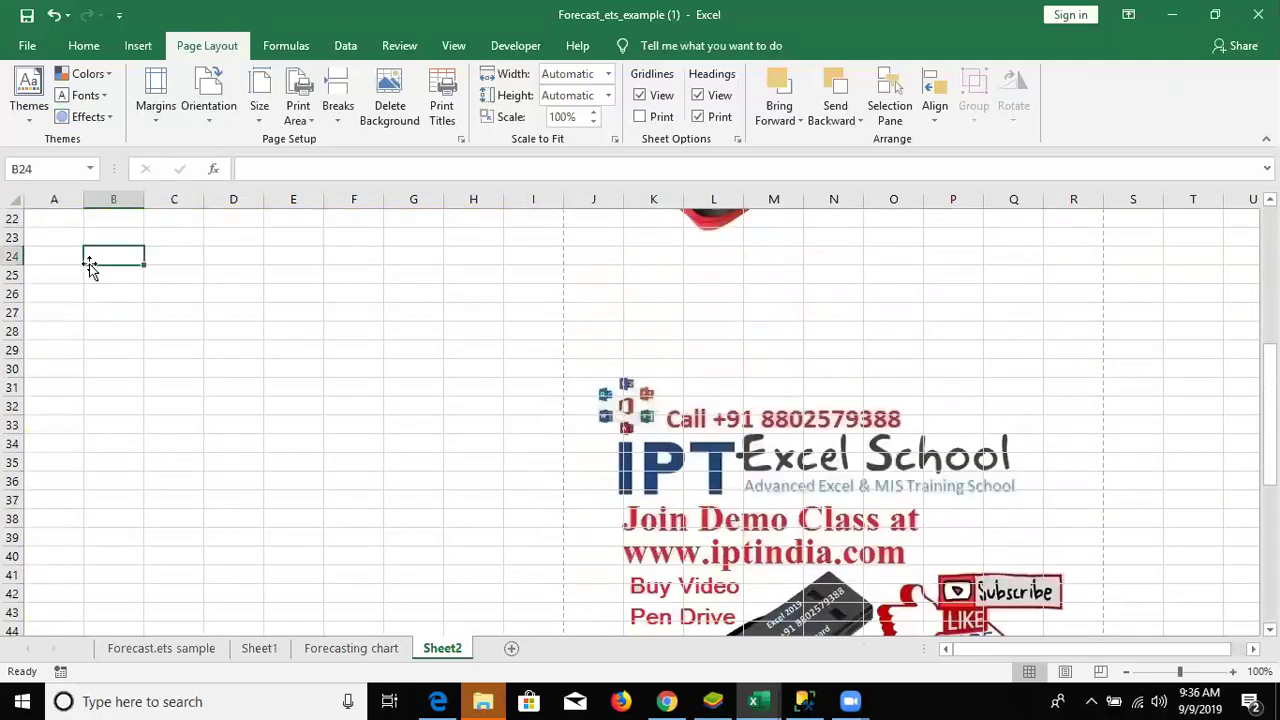
text(Pu)
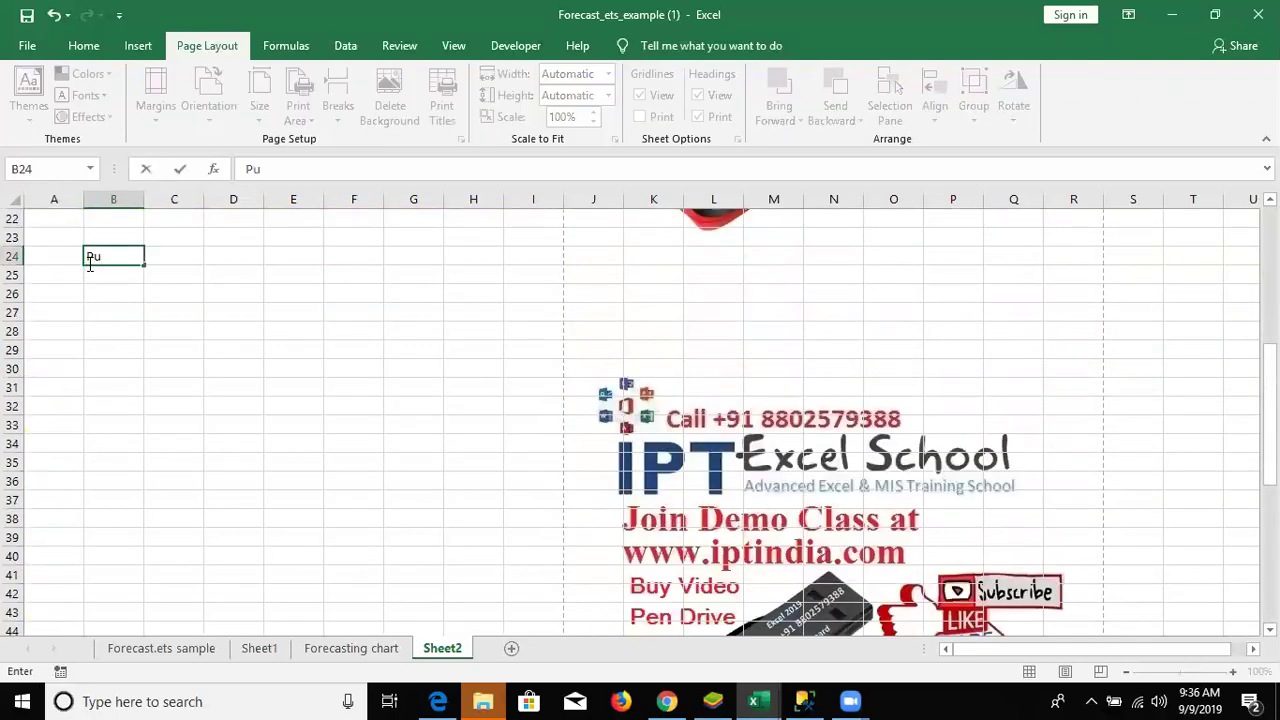
text(ja)
key(Return)
click(115, 256)
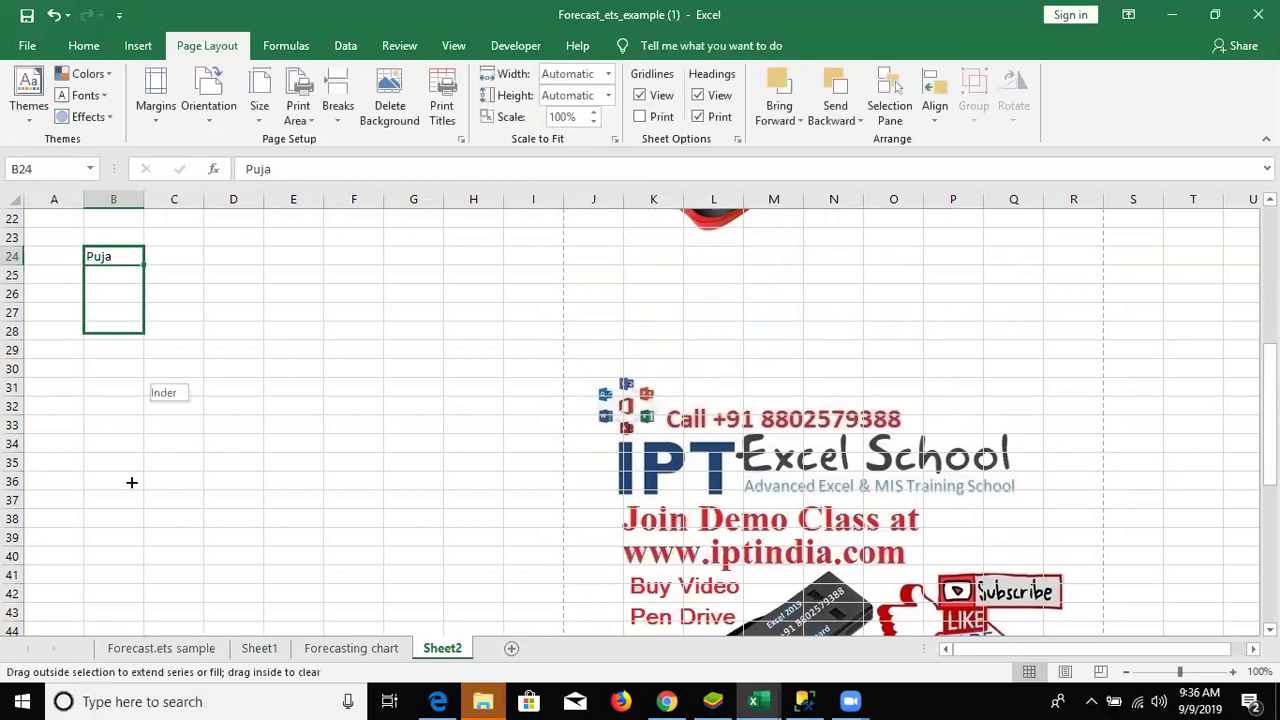
drag(144, 270, 130, 481)
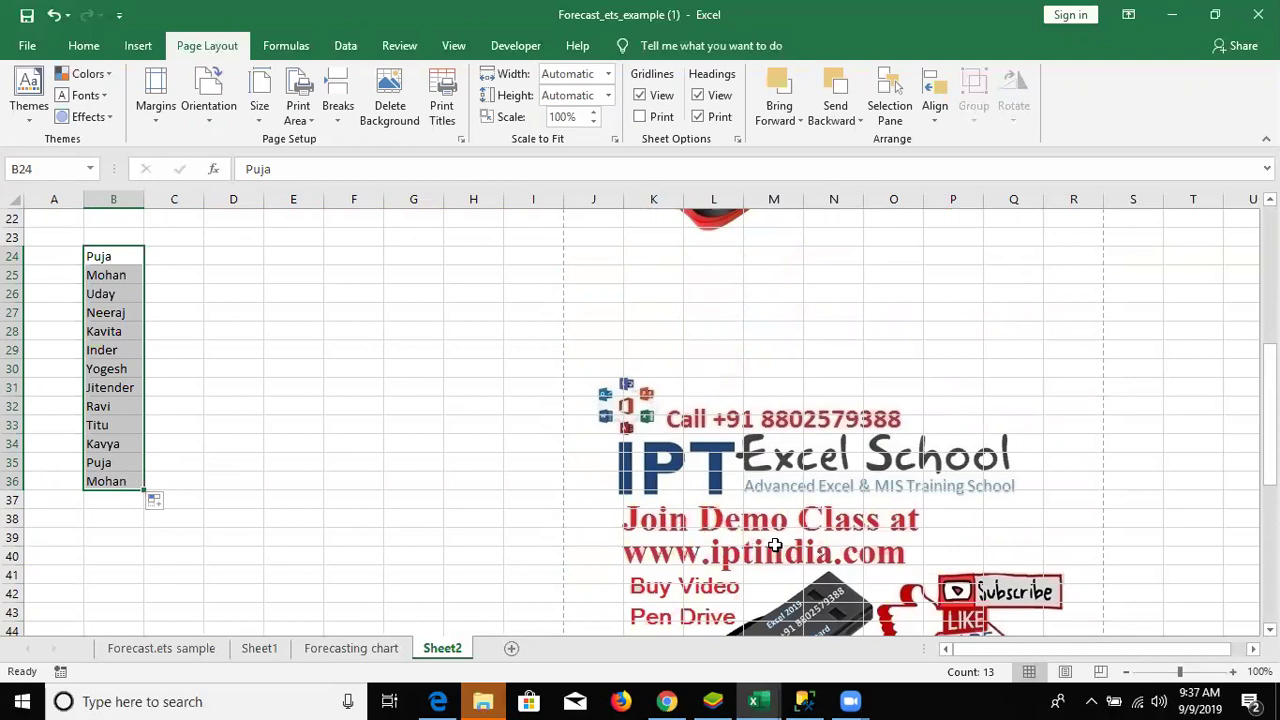
click(168, 259)
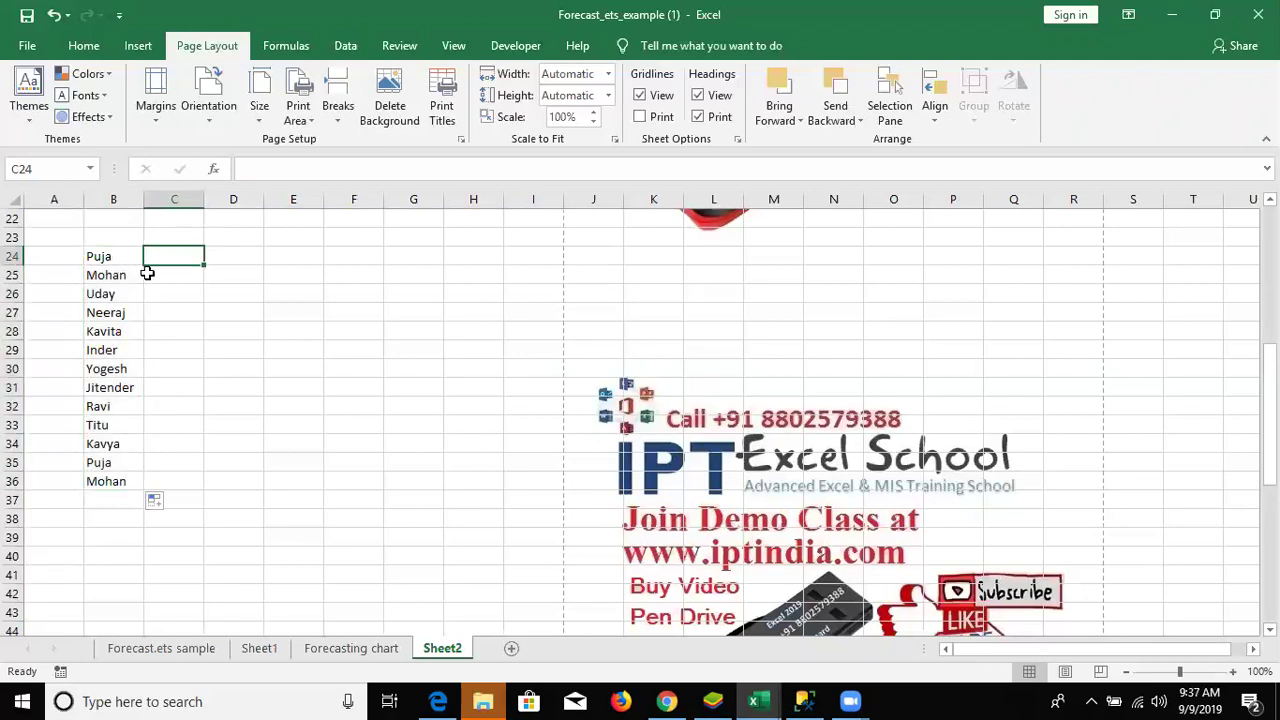
click(119, 291)
click(122, 275)
click(177, 259)
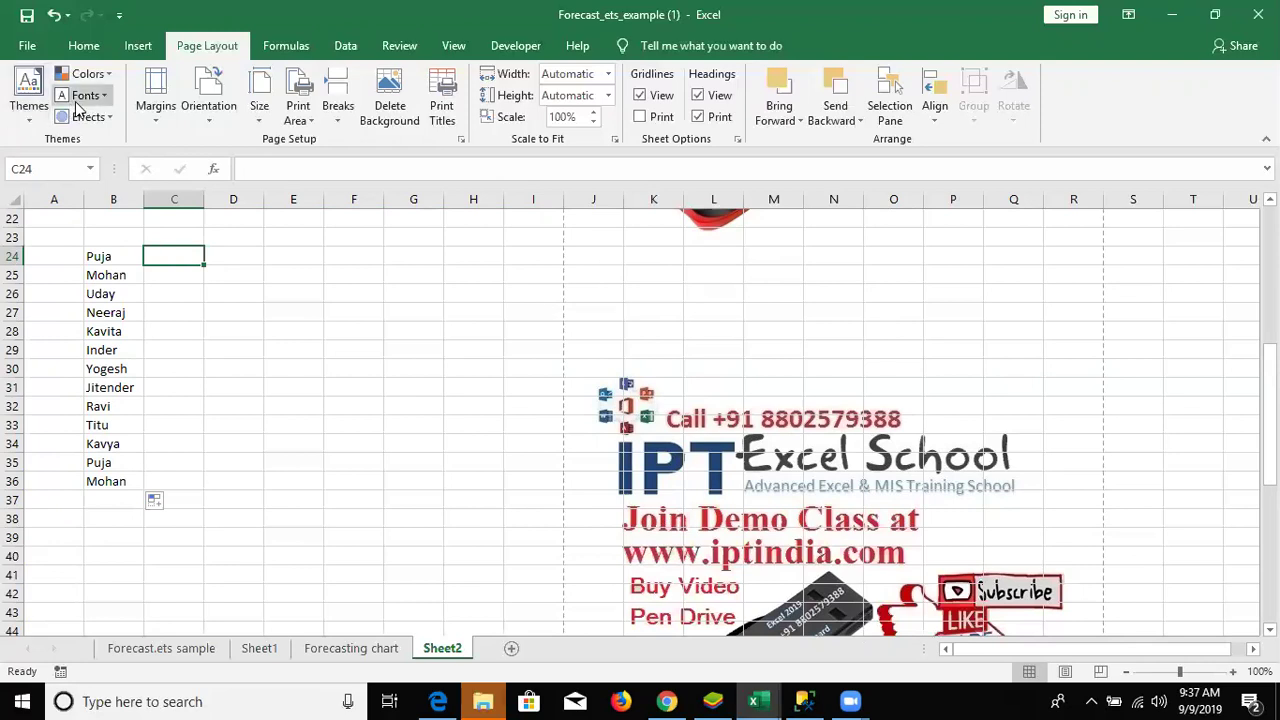
Open Edit Custom Lists from File > Options > Advanced, under the General section.
click(28, 46)
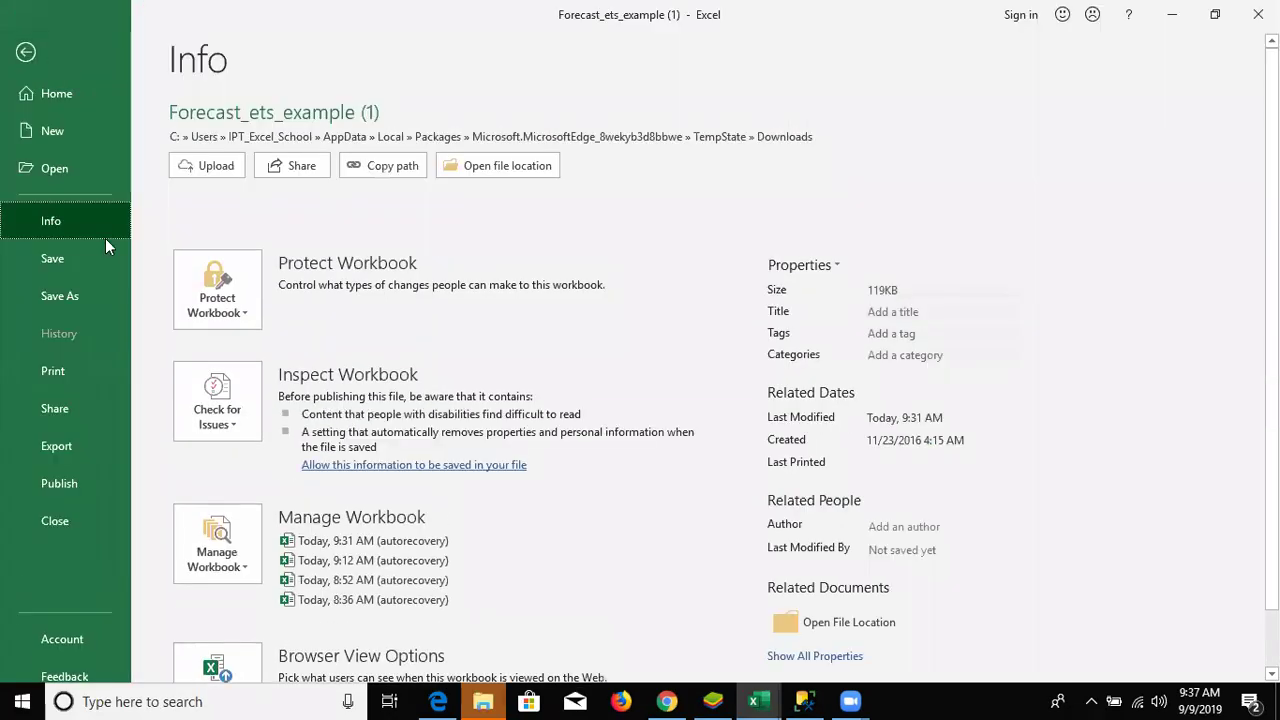
scroll(92, 575, down, 2)
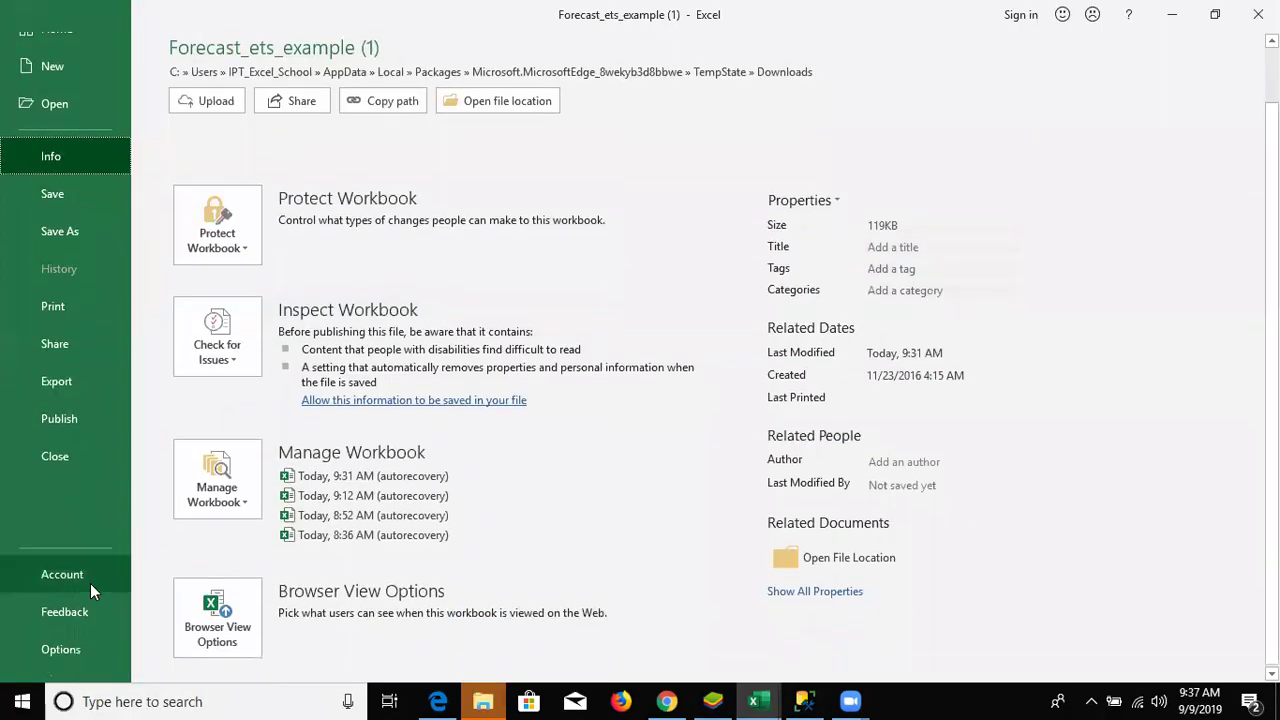
click(81, 647)
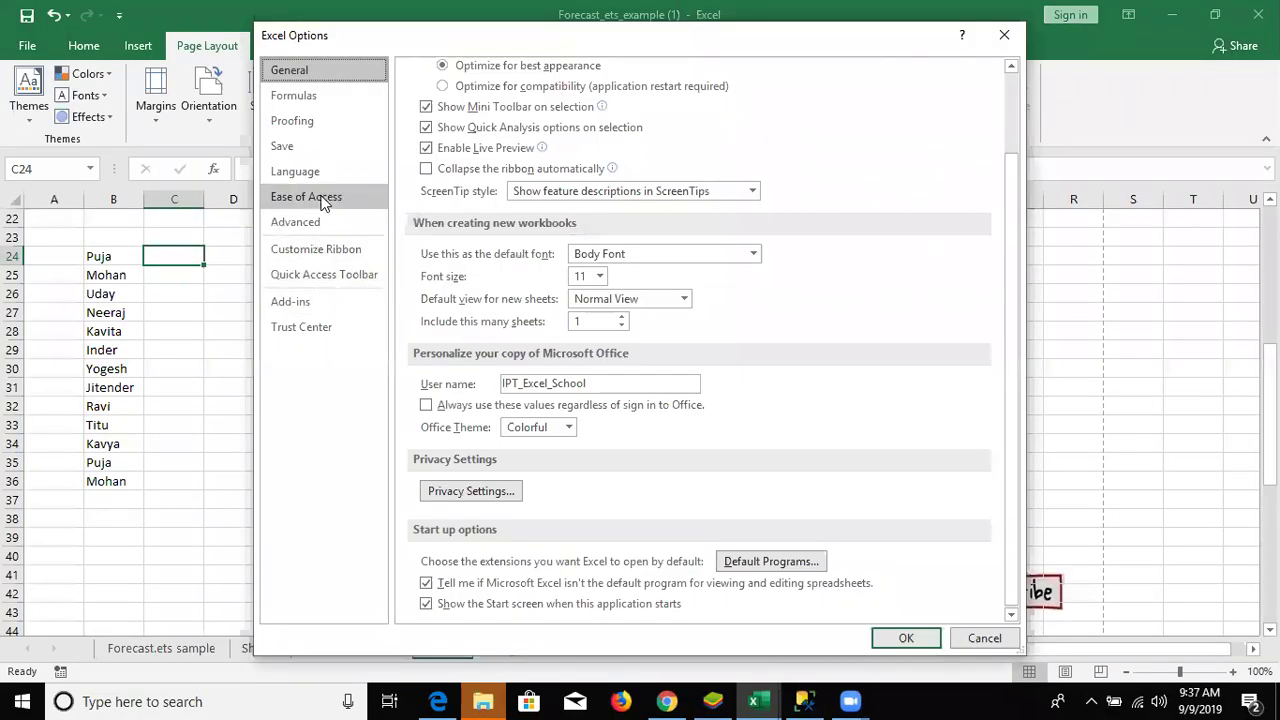
click(326, 224)
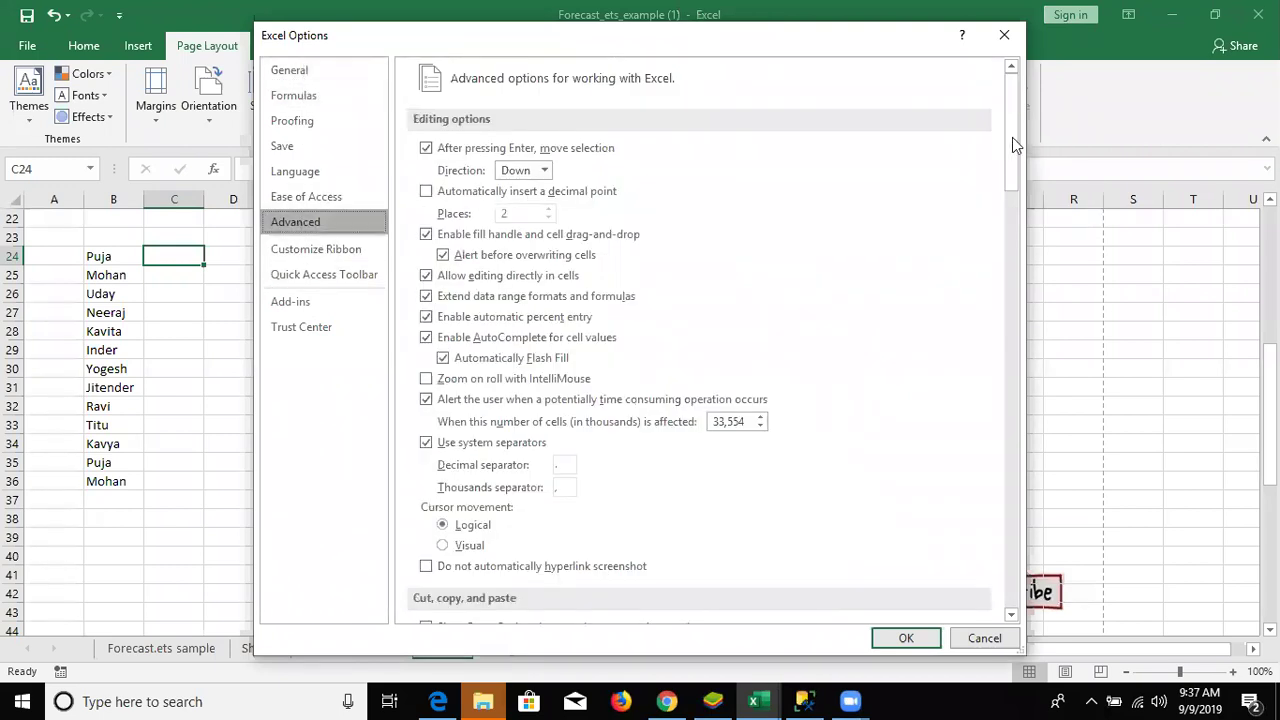
drag(1012, 150, 1012, 574)
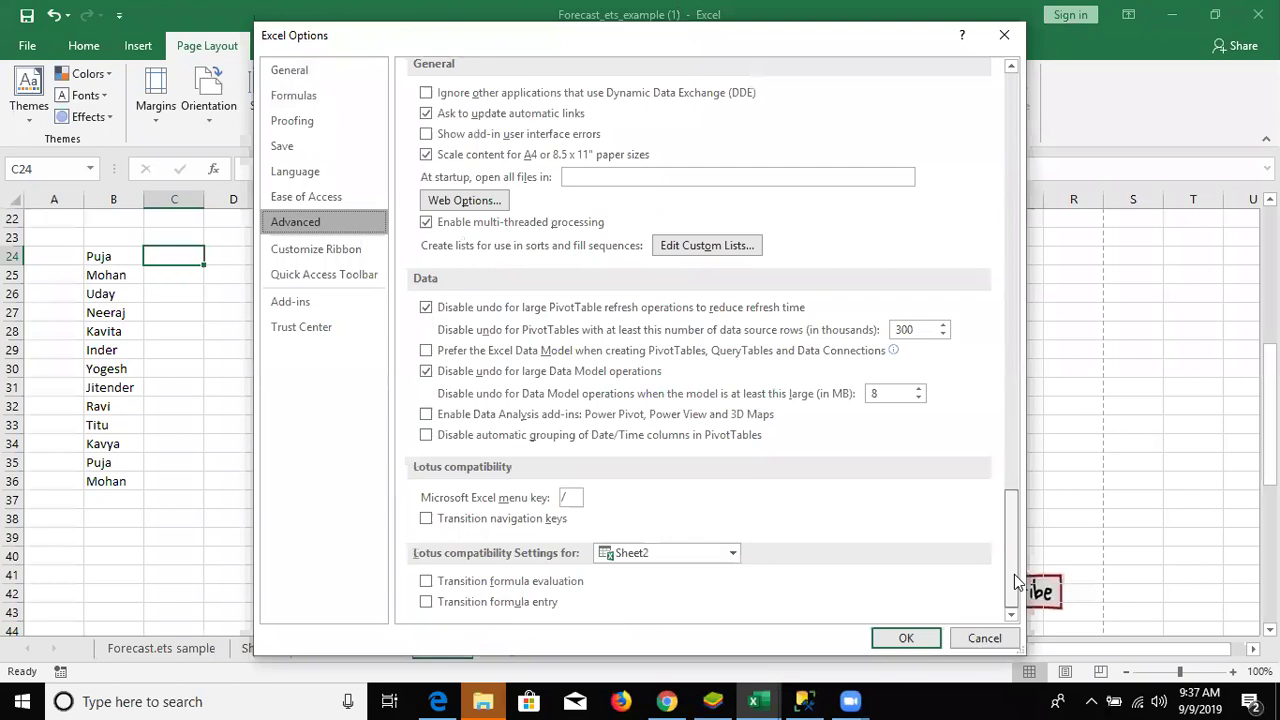
click(737, 246)
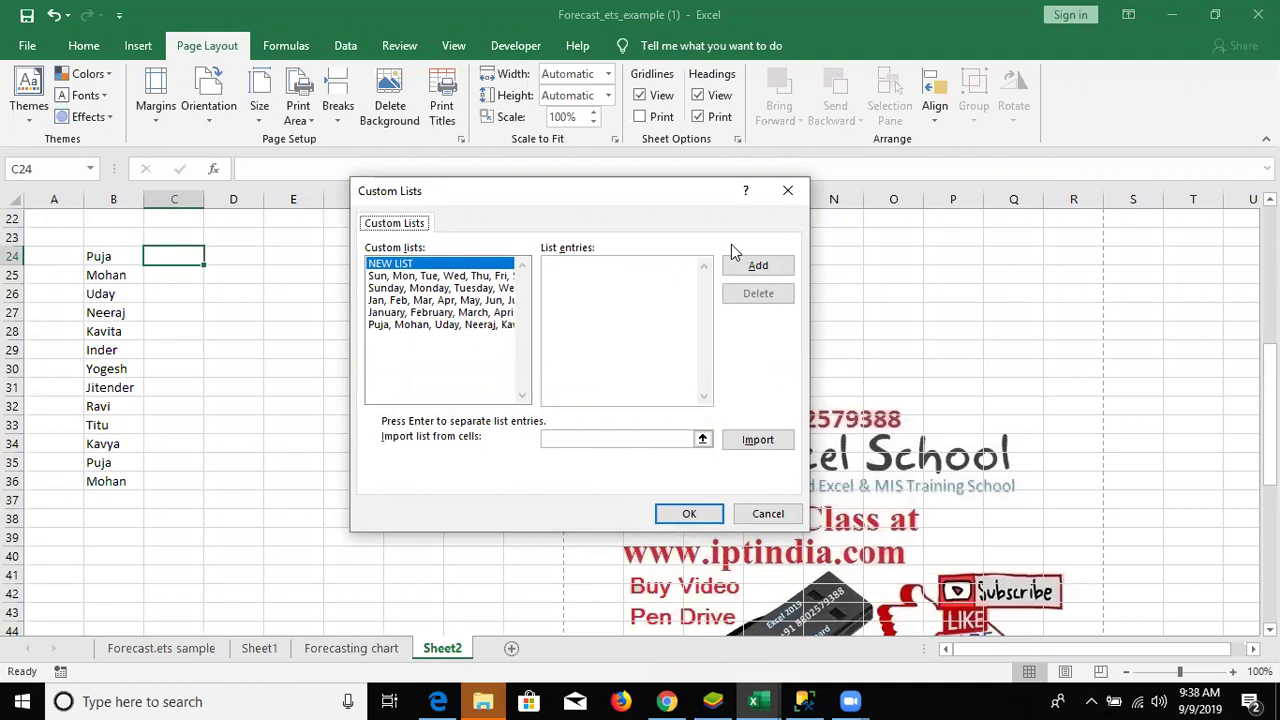
Start a new custom list entry with Pune, Delhi, Noida and Mumbai, one per line.
click(571, 279)
text(Pune)
key(Return)
text(Delhi)
key(Return)
text(Noida)
key(Return)
text(Mumbai)
key(Return)
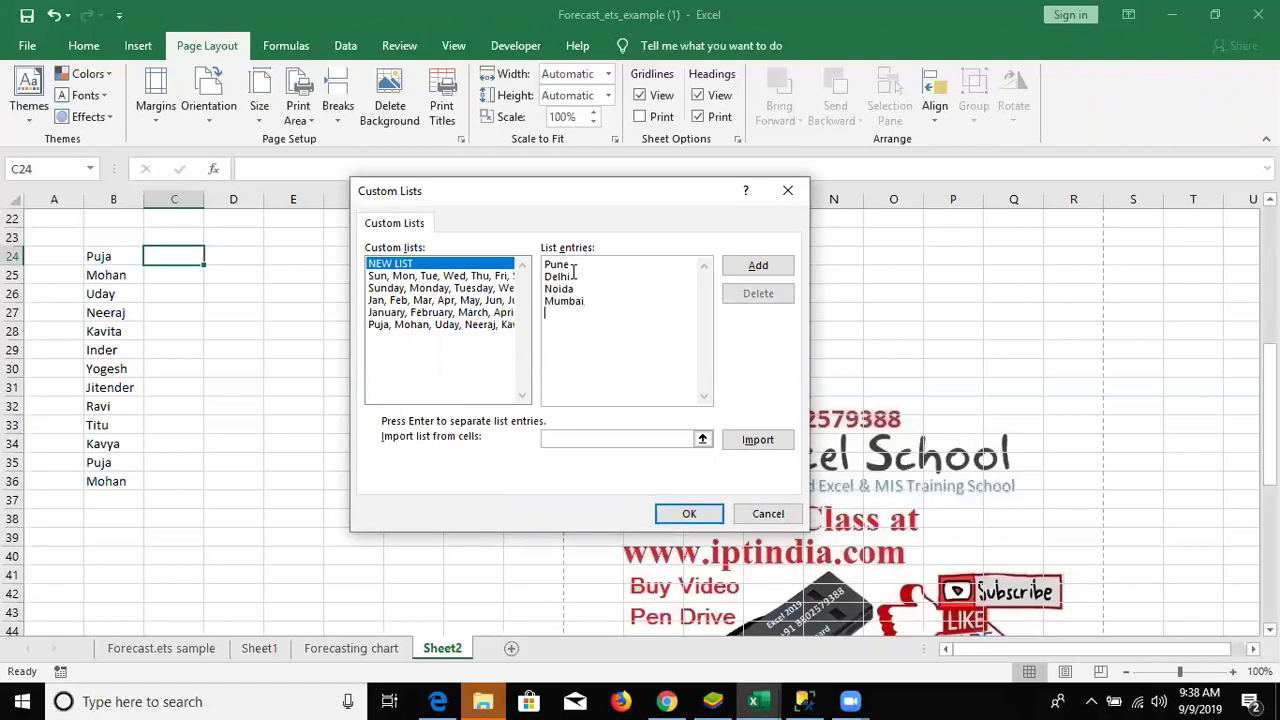
Finish the list with Nagpur, Kanpur, Chennai, Patna and Muzaffarpur, then add and confirm it.
text(Nagpur )
text(Ka)
text(npur )
text(Chennai)
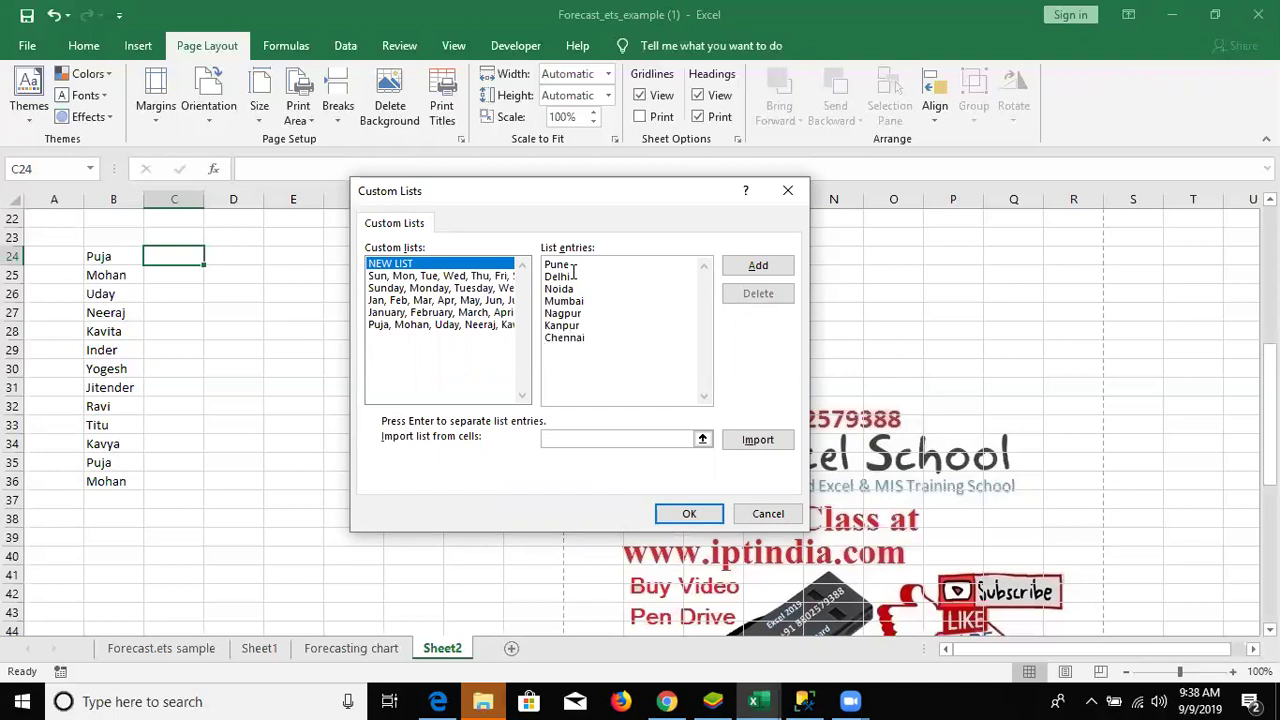
key(Return)
text(Patna)
key(Return)
text(Muzaffaerpur)
key(BackSpace)
key(BackSpace)
key(BackSpace)
key(BackSpace)
key(BackSpace)
text(rpur)
click(757, 266)
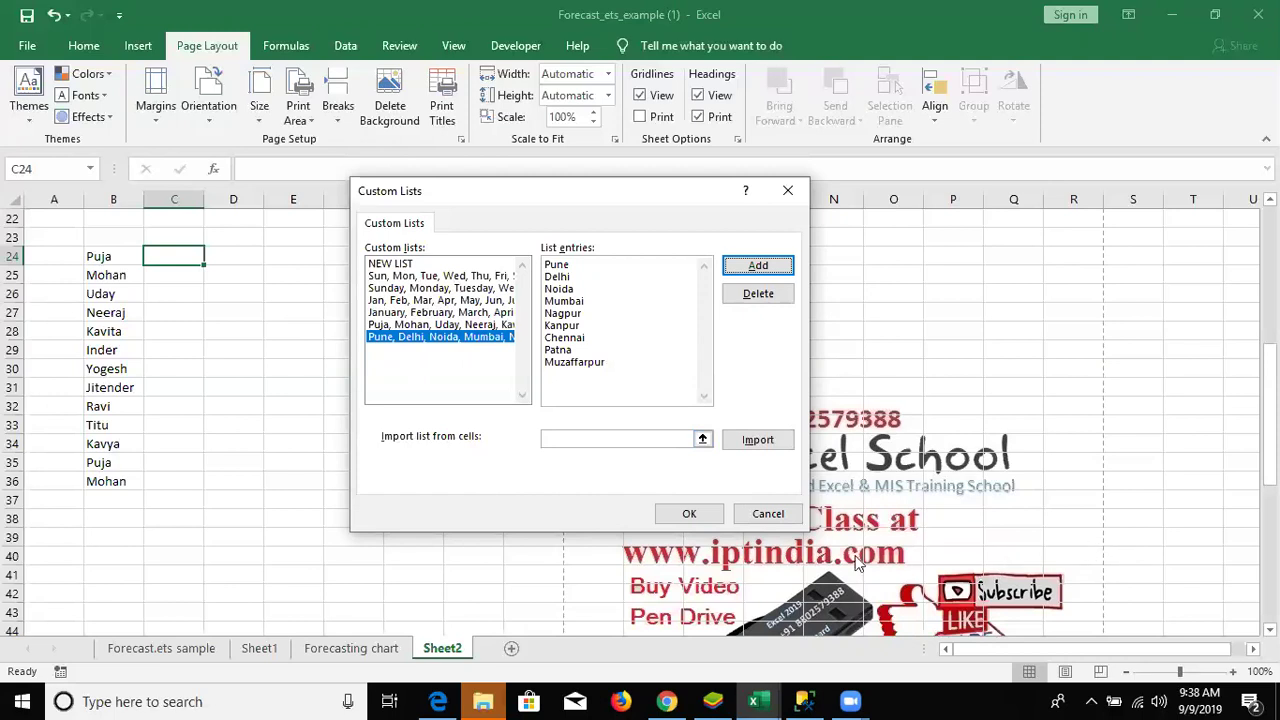
click(690, 515)
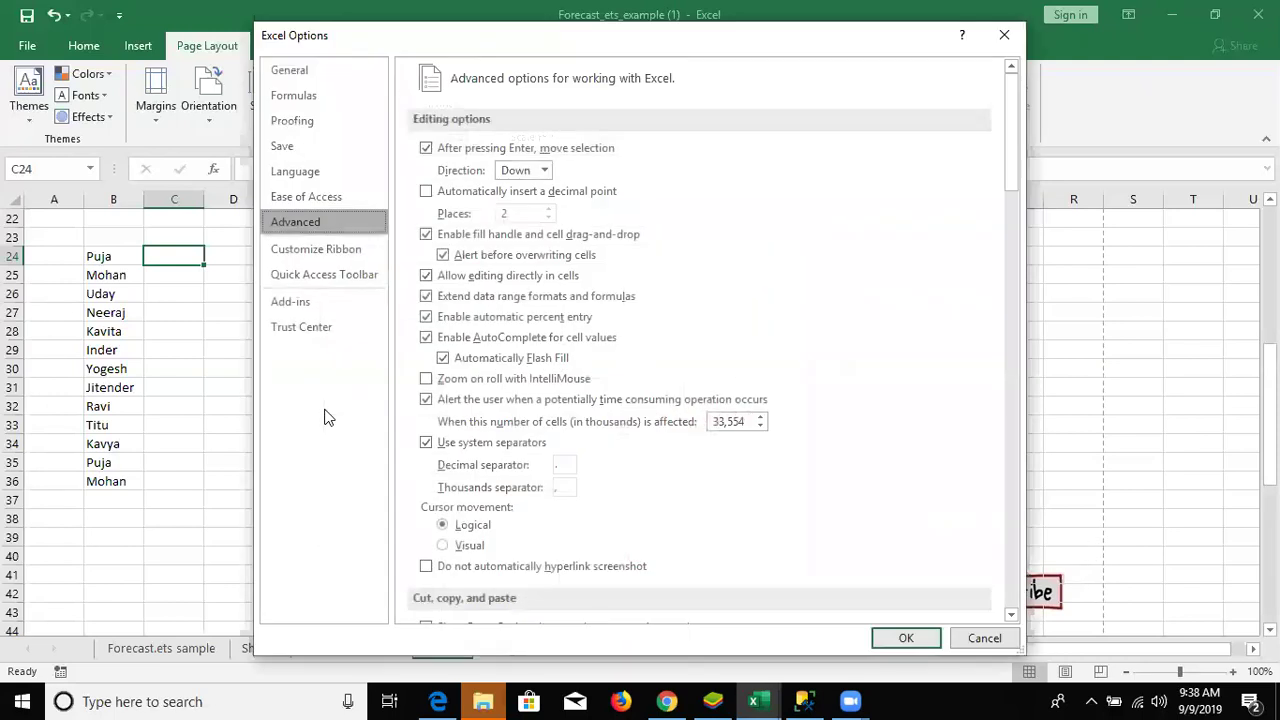
Enter Pune in C24 and fill the custom city list down to C36.
click(906, 638)
text(Pune)
key(Return)
click(178, 259)
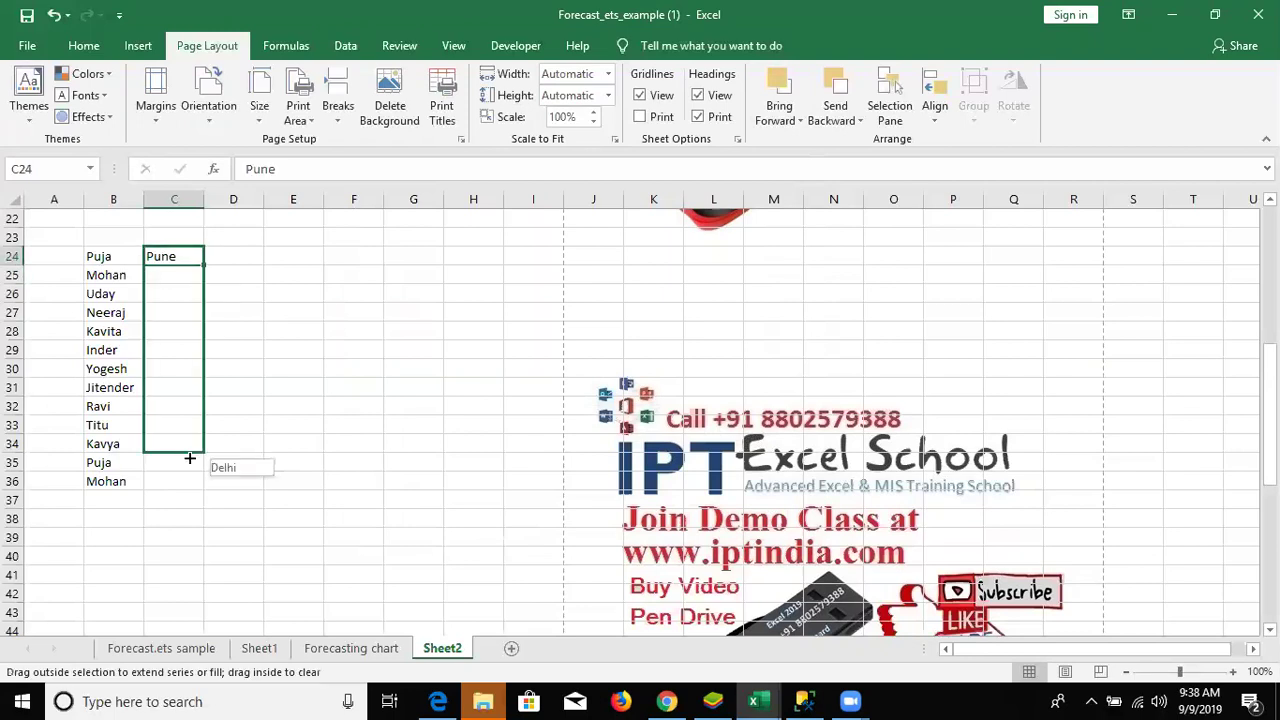
drag(190, 443, 190, 491)
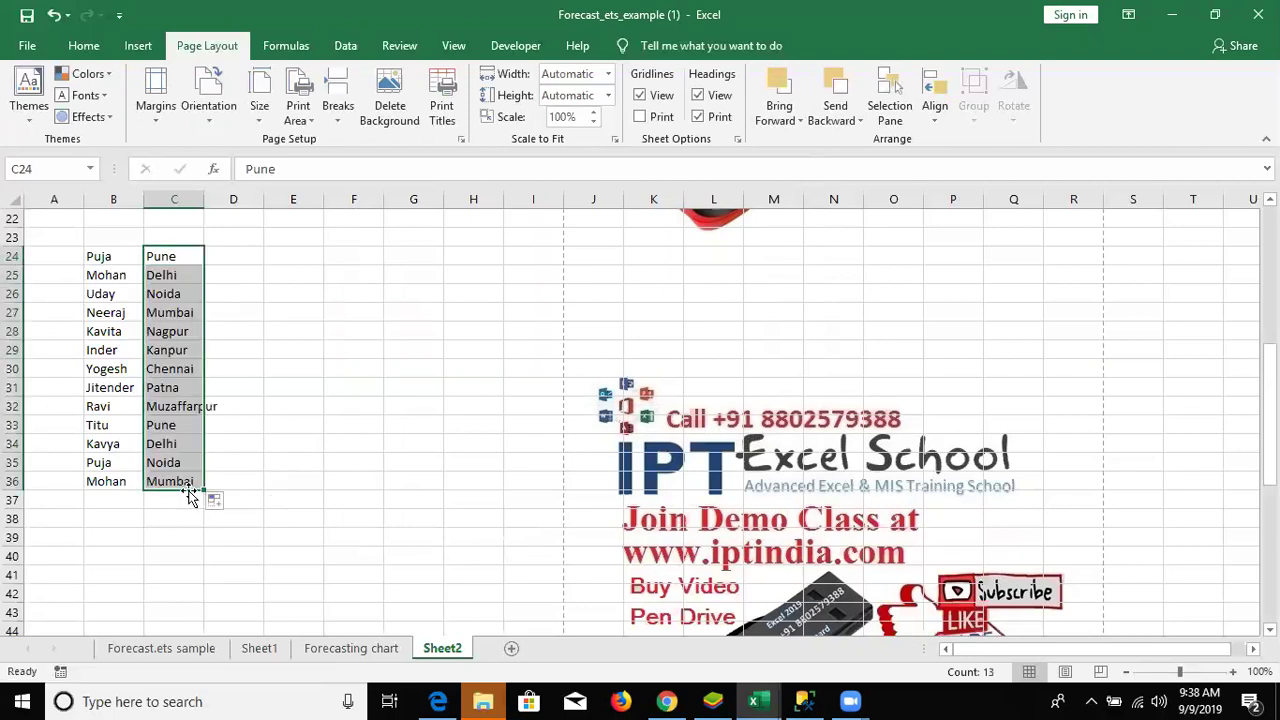
Enter Patna in D24 and auto-fill the city list down to D36.
click(242, 257)
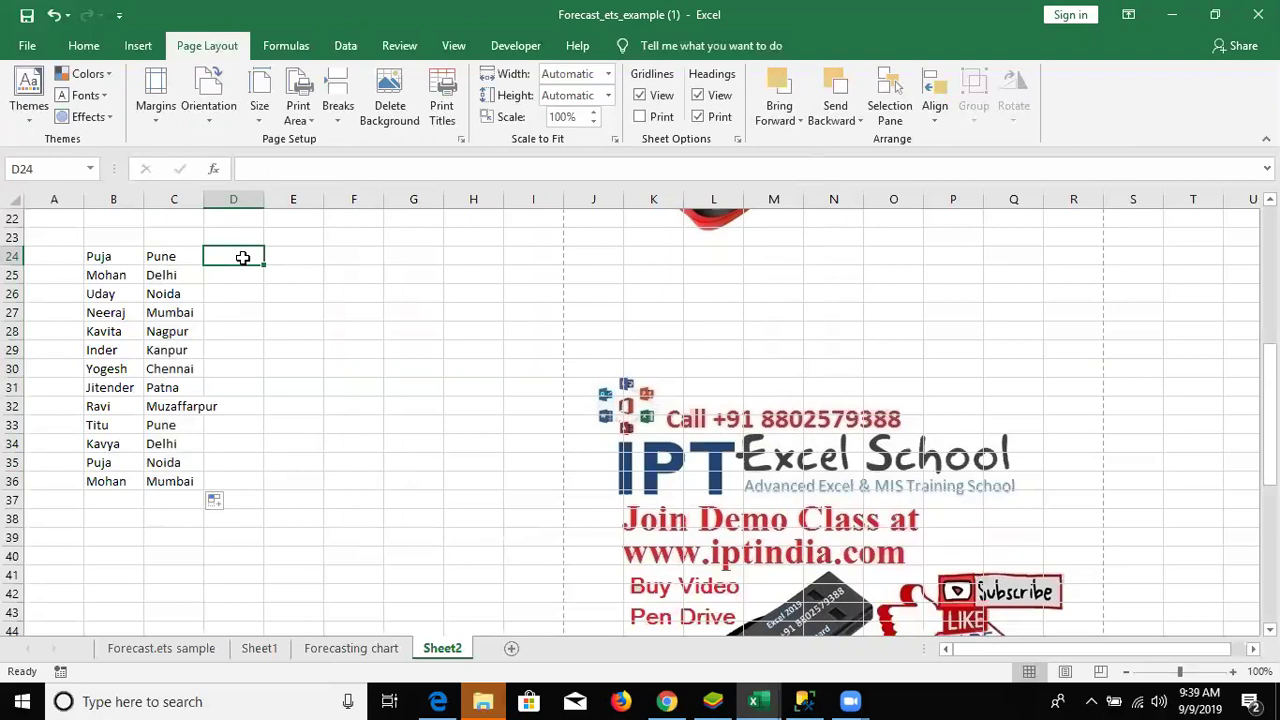
text(Pat)
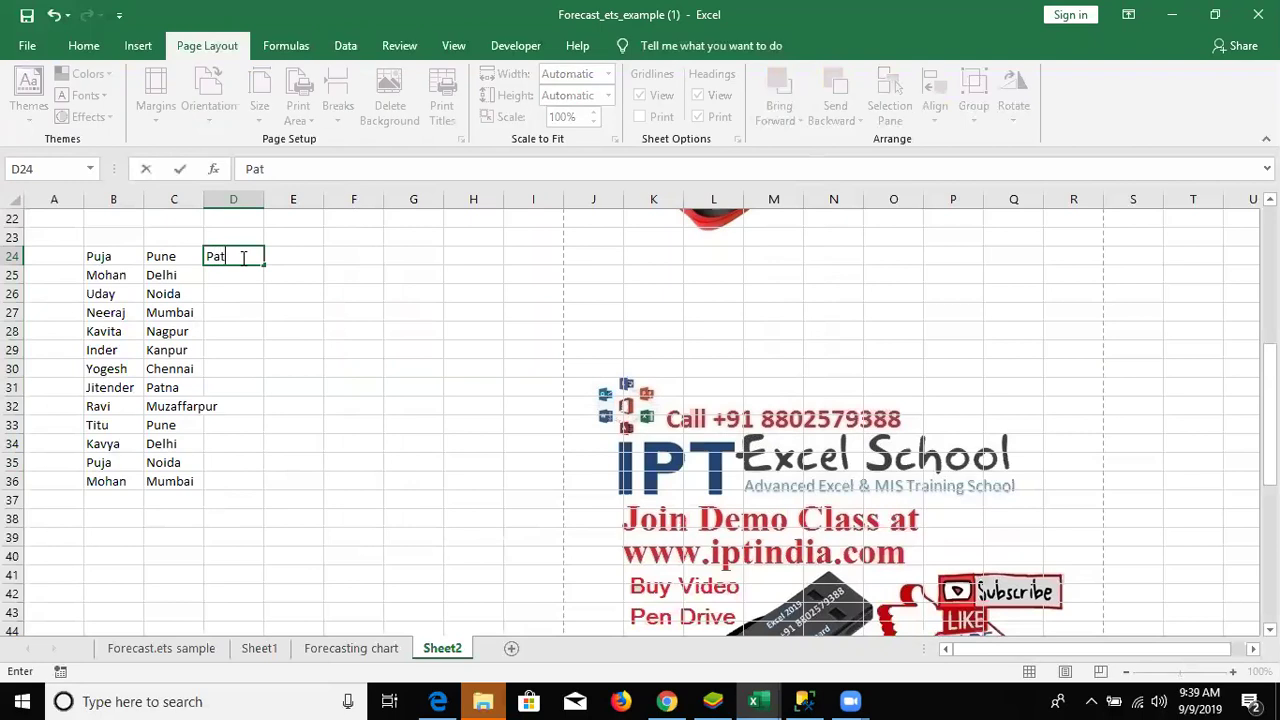
text(na)
key(Return)
click(244, 256)
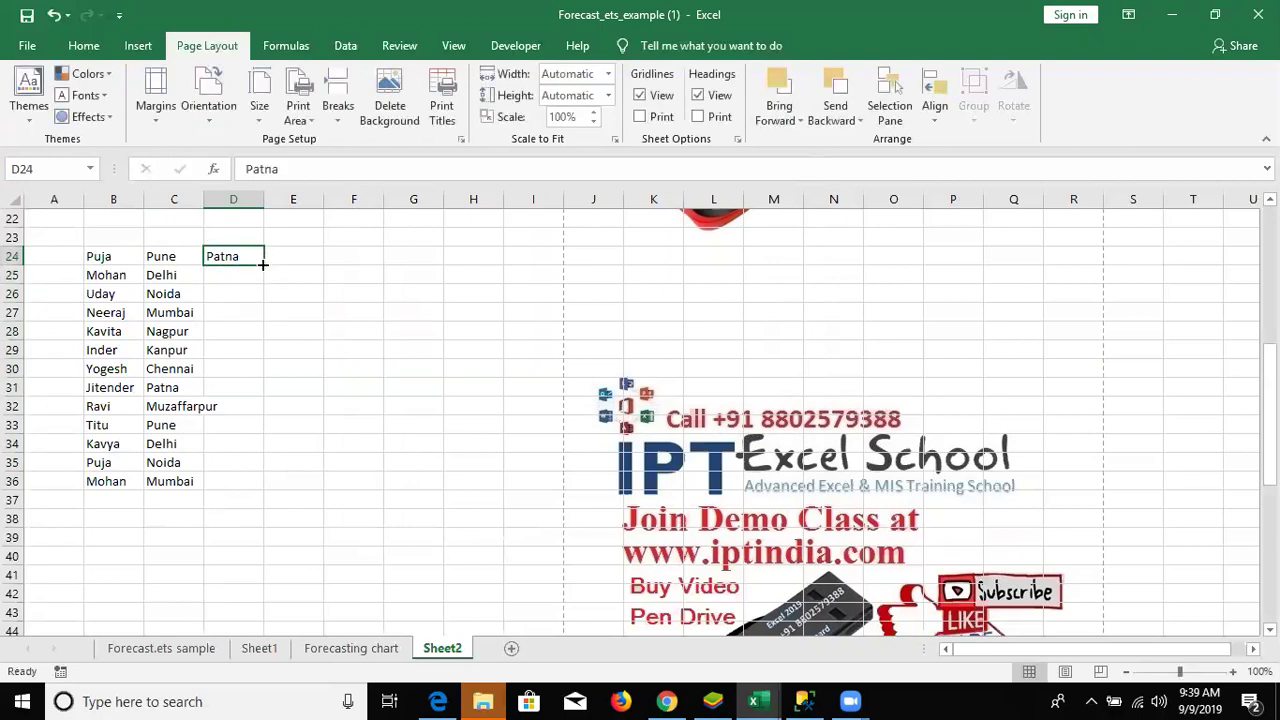
double_click(263, 266)
click(248, 330)
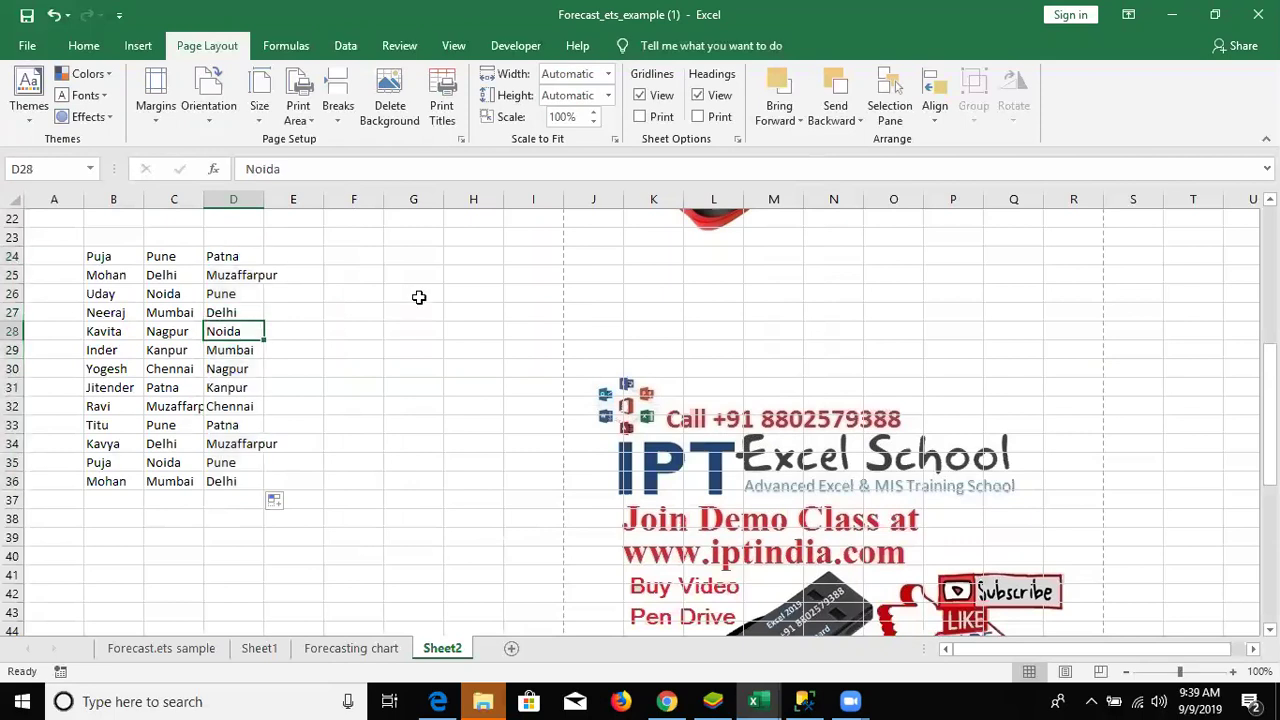
click(338, 295)
click(300, 274)
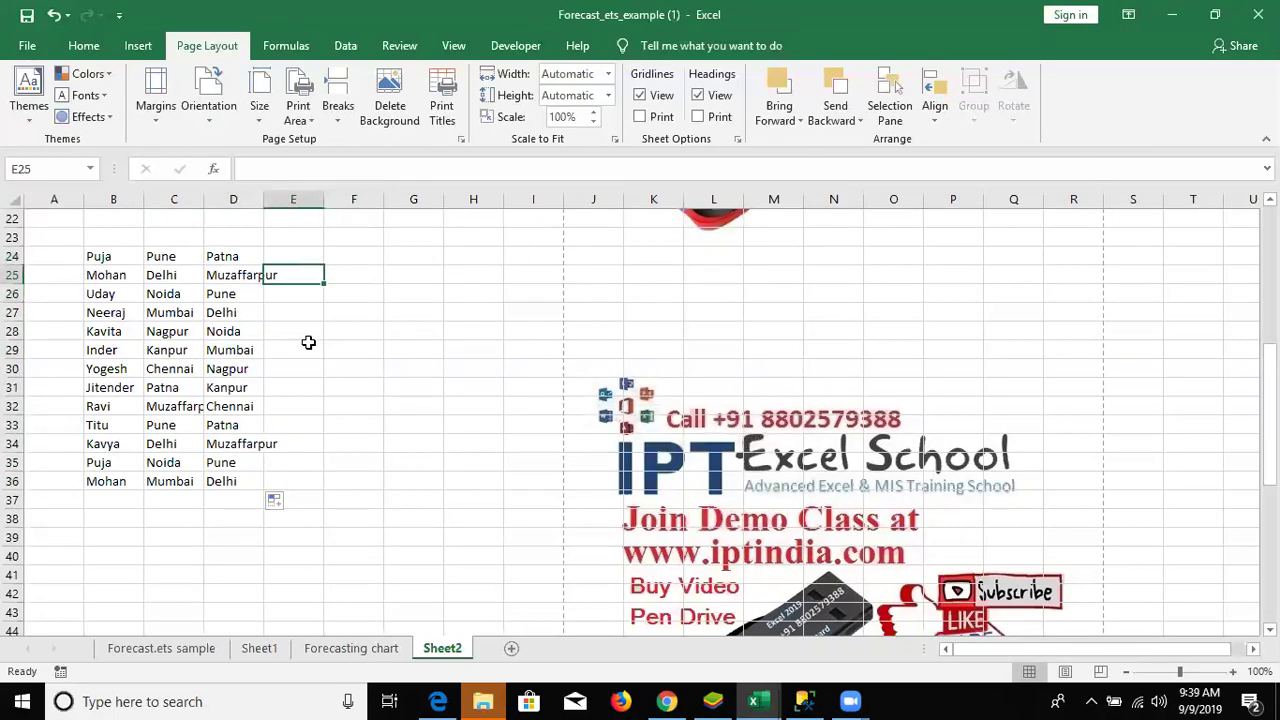
Open the Data workbook from File > Open > Recent.
click(42, 46)
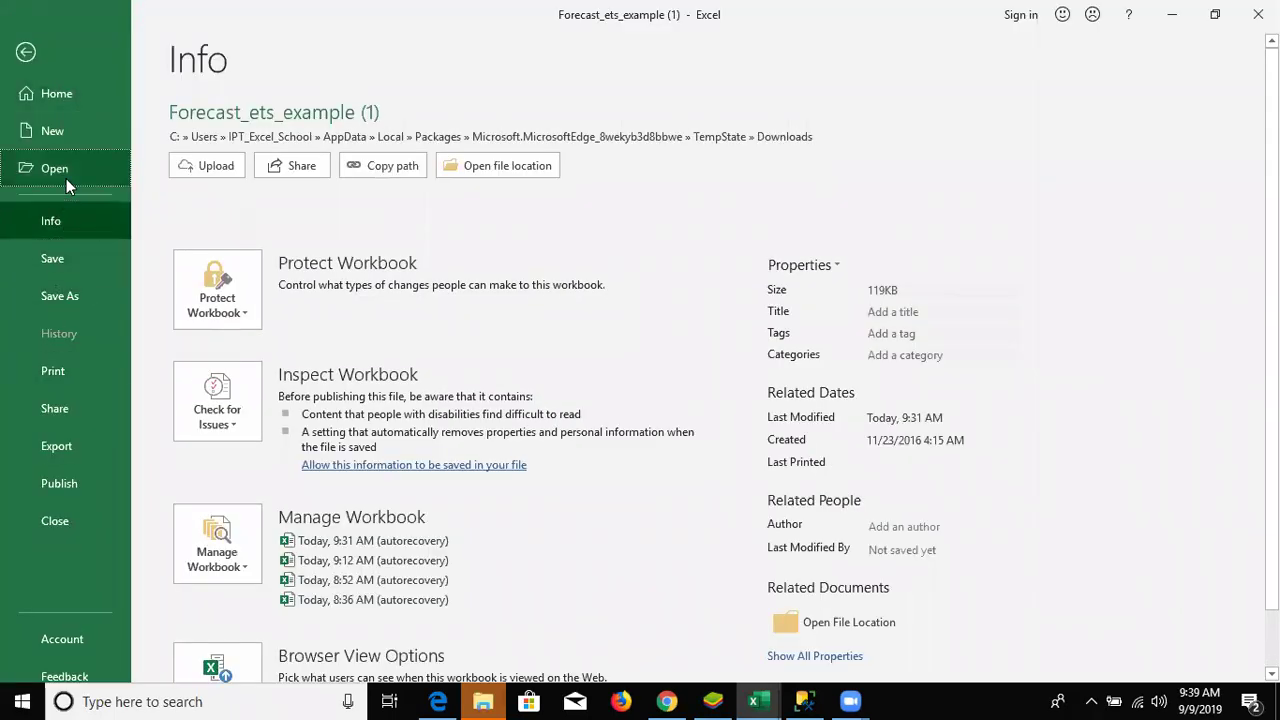
click(64, 178)
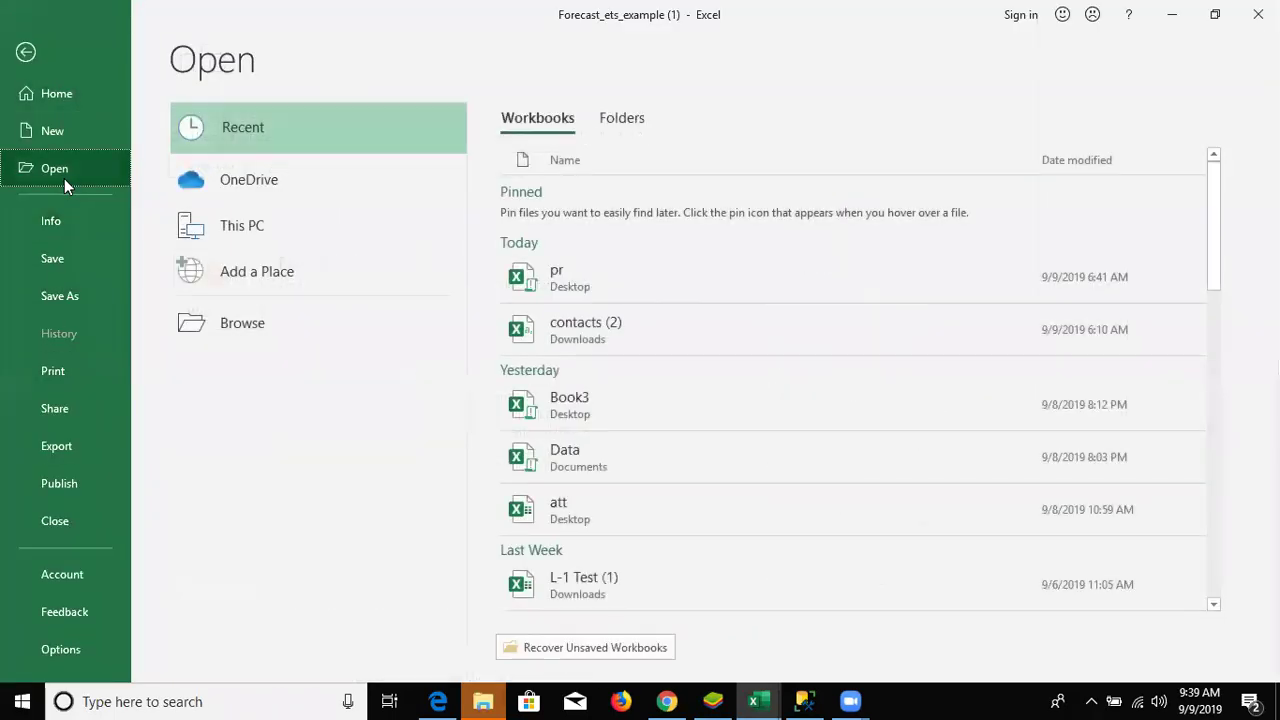
click(622, 470)
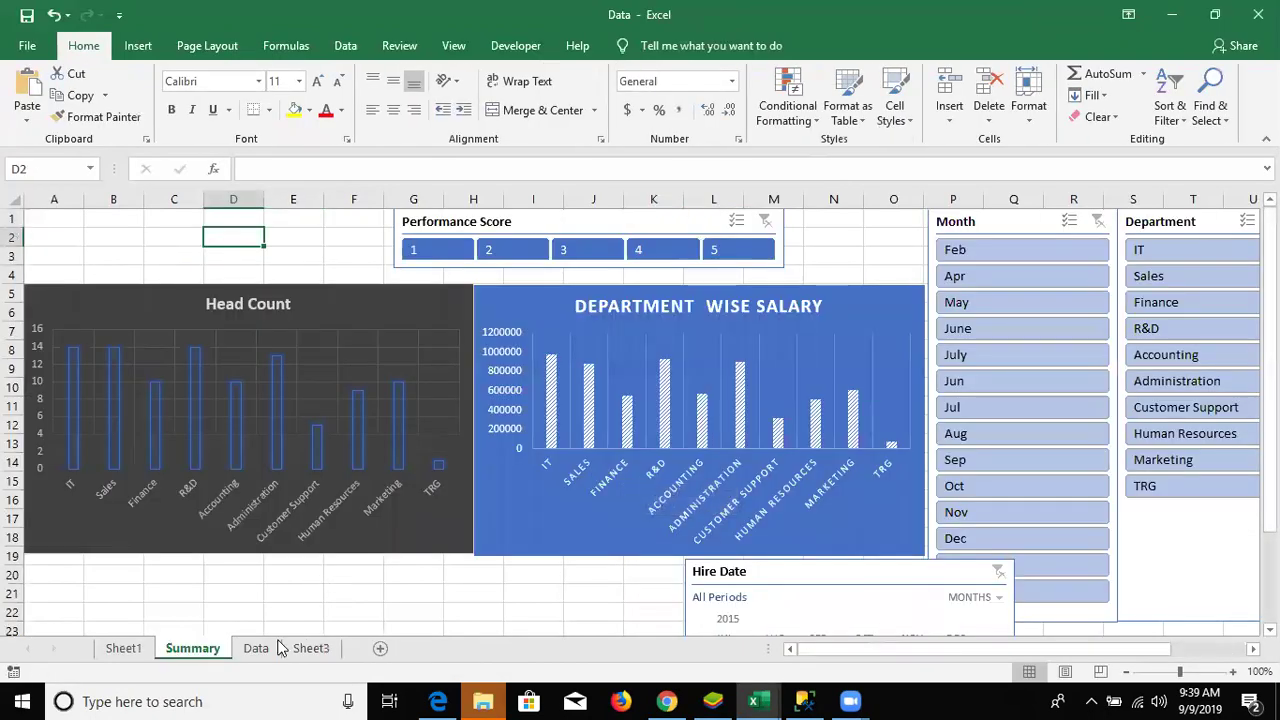
On the Data sheet, apply Sort A to Z from the Month column's filter dropdown.
click(256, 648)
click(480, 400)
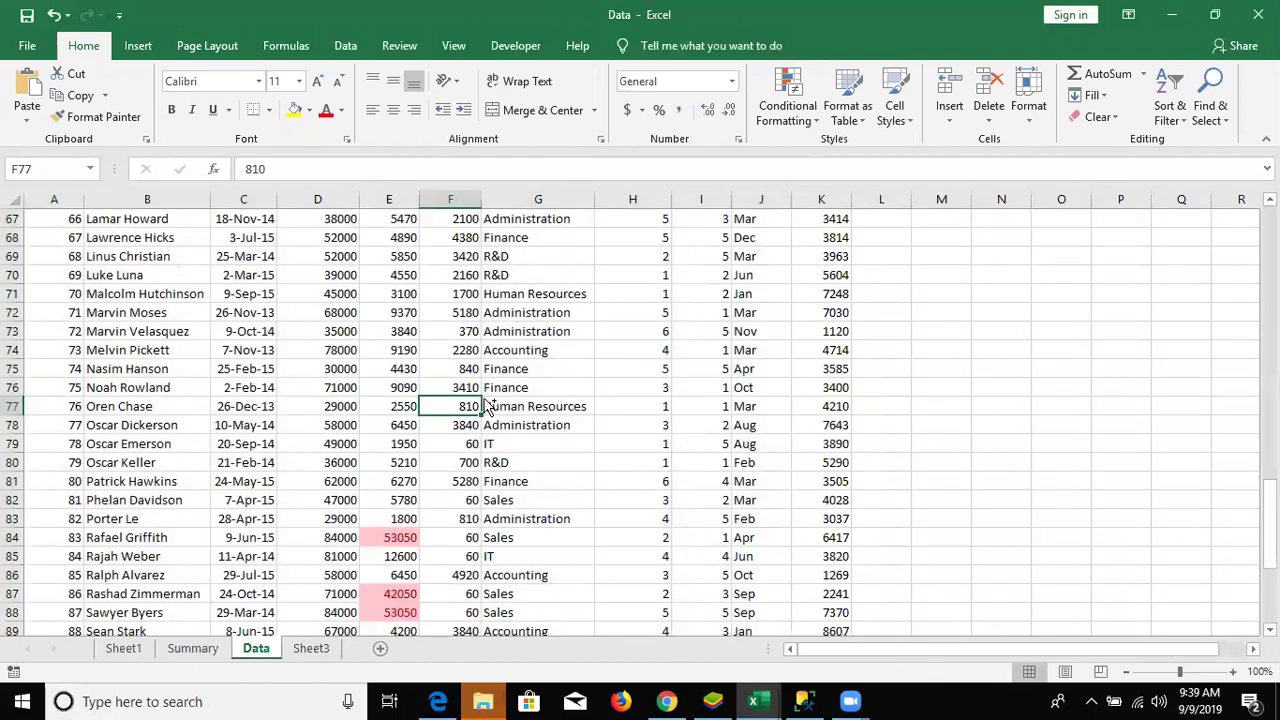
key(Right)
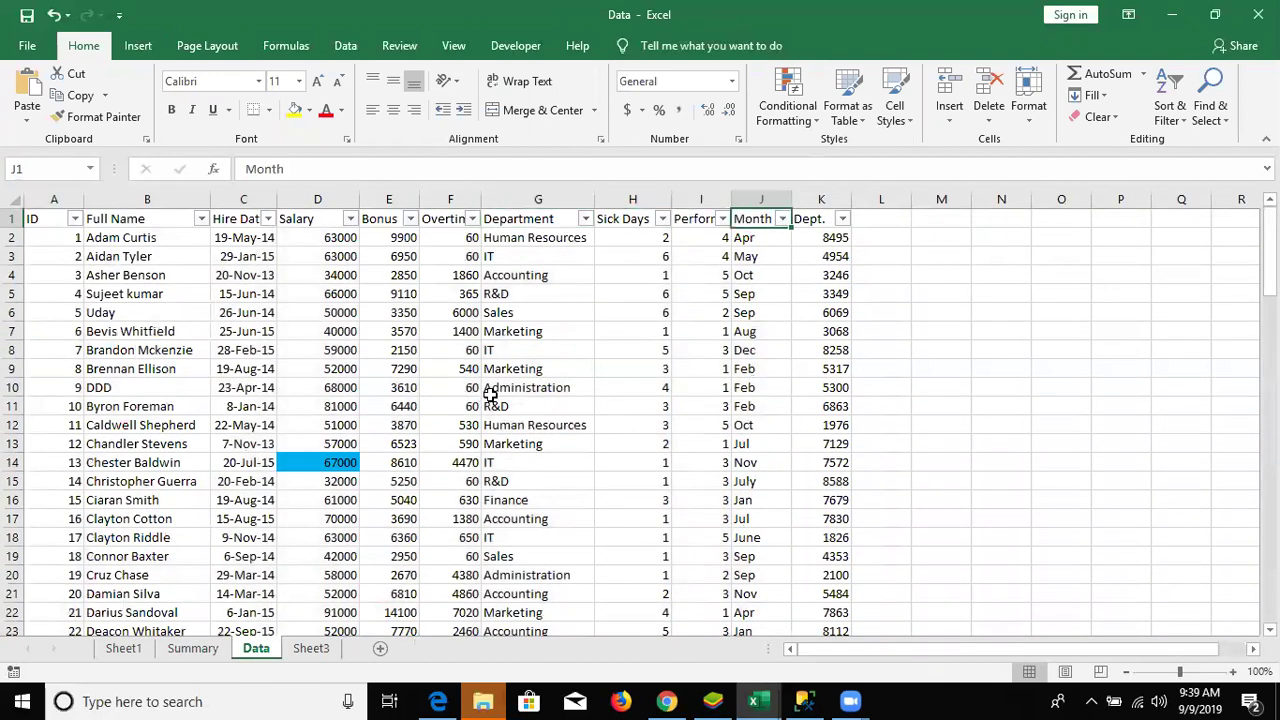
click(779, 219)
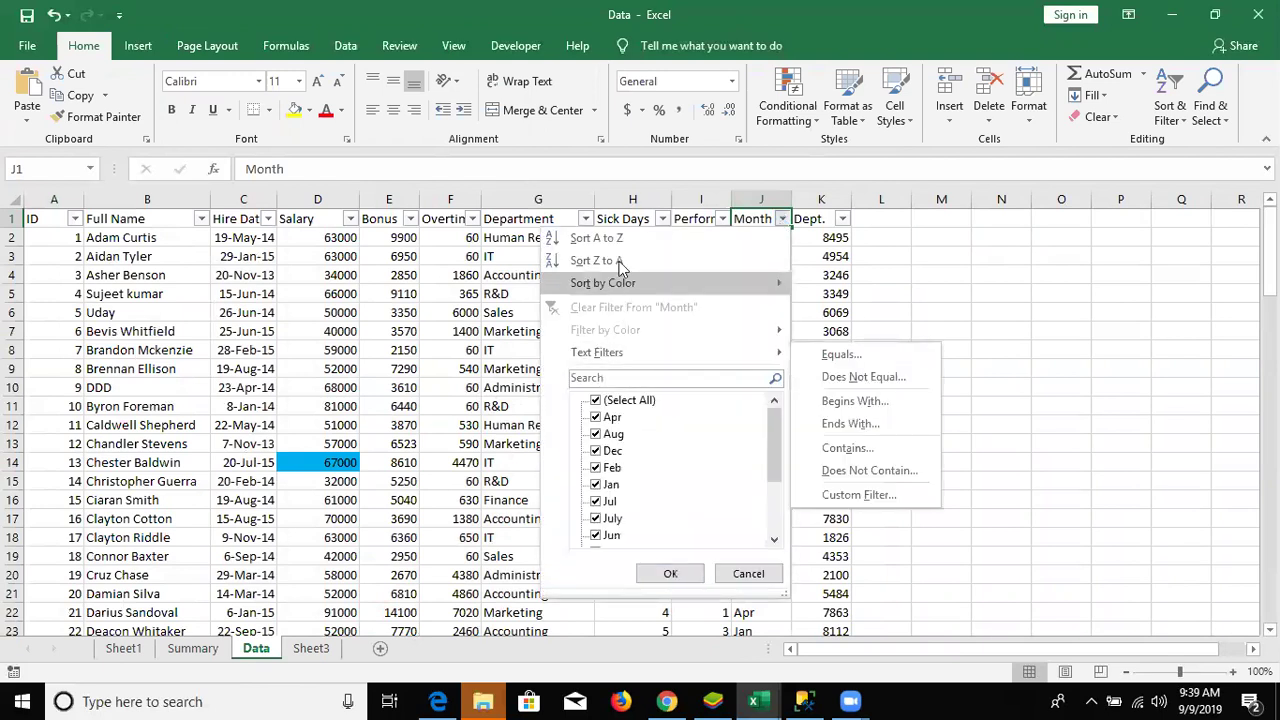
click(612, 240)
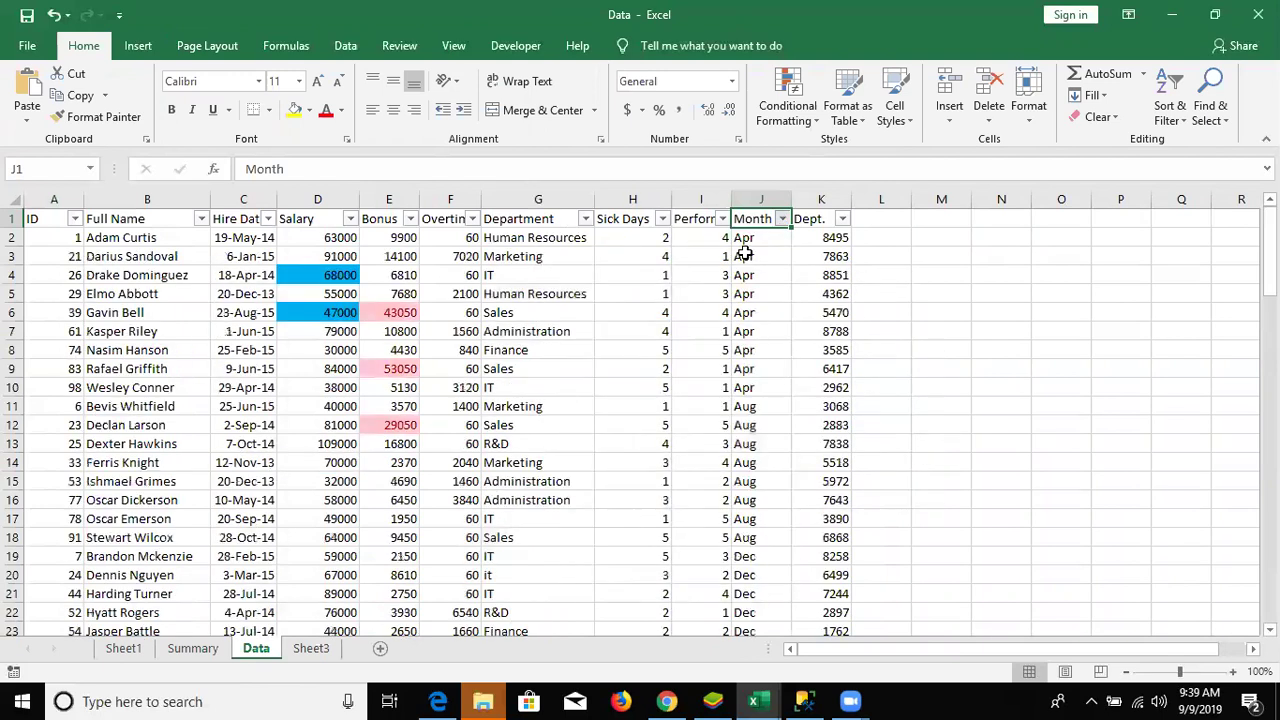
drag(760, 242, 769, 477)
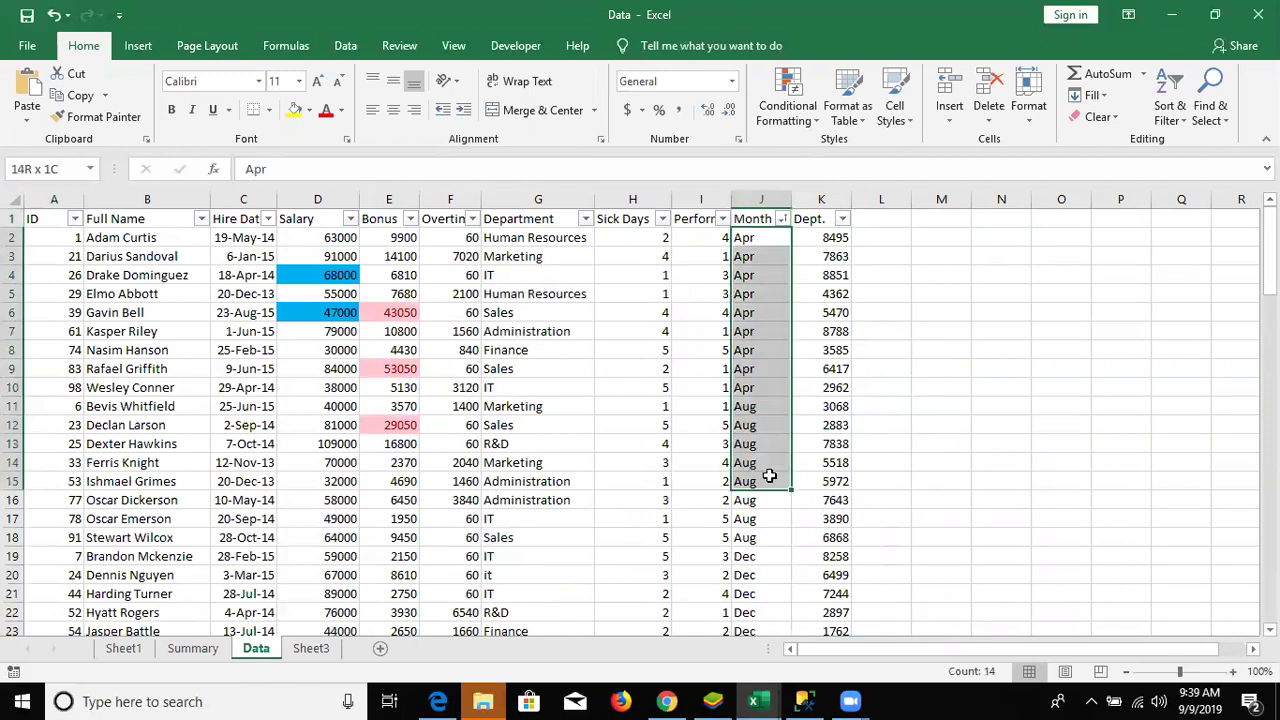
click(762, 218)
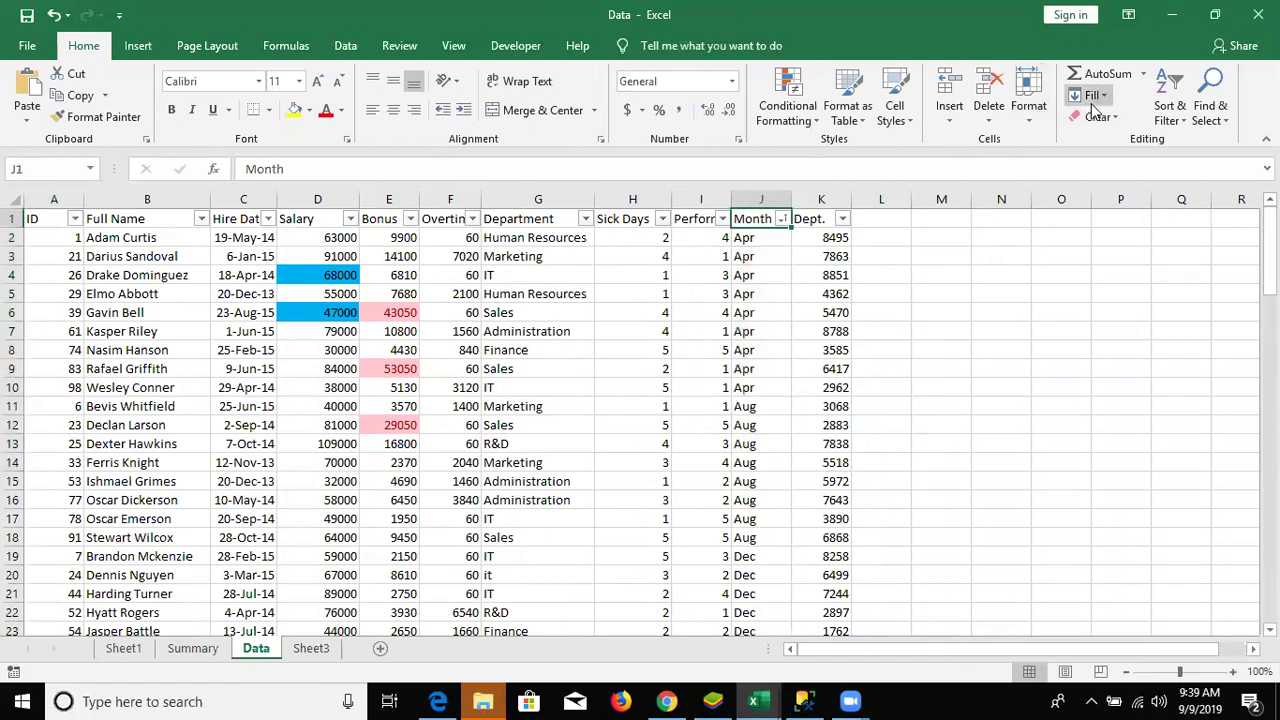
Custom-sort the table by Month using the Jan, Feb, Mar… custom list order.
click(1168, 118)
click(1185, 185)
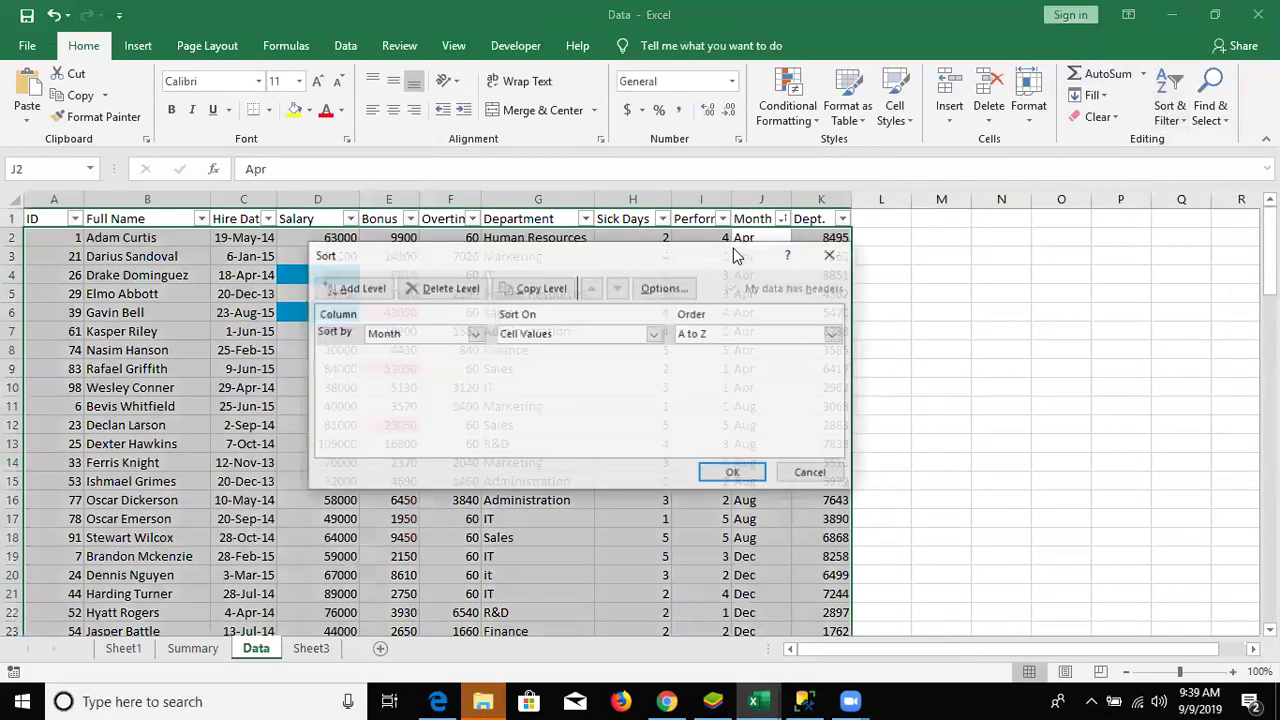
click(720, 335)
click(716, 376)
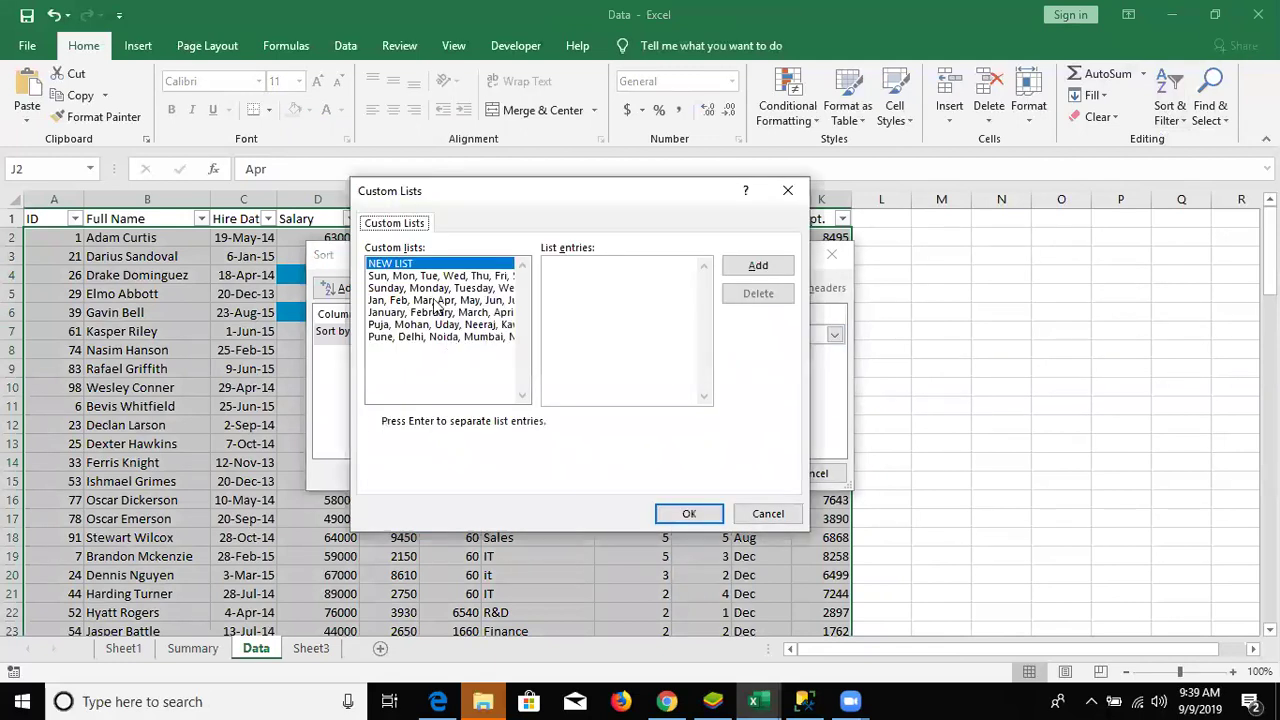
click(434, 301)
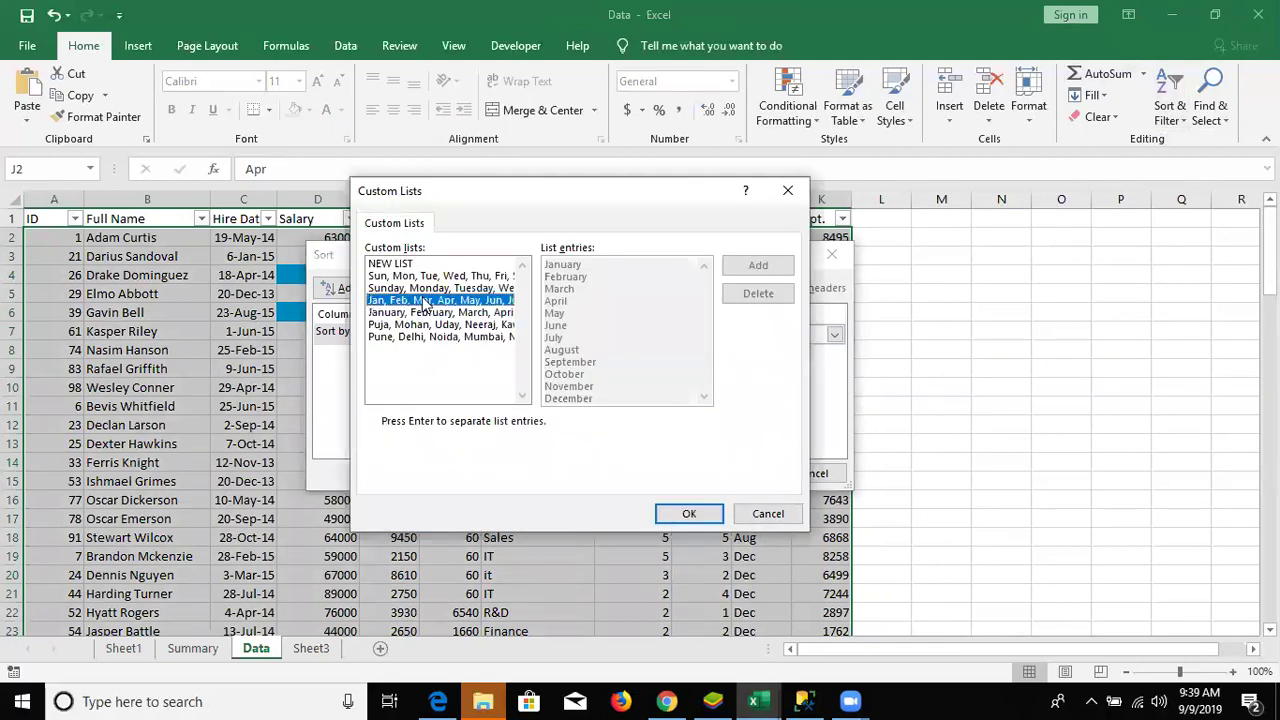
click(689, 513)
click(732, 472)
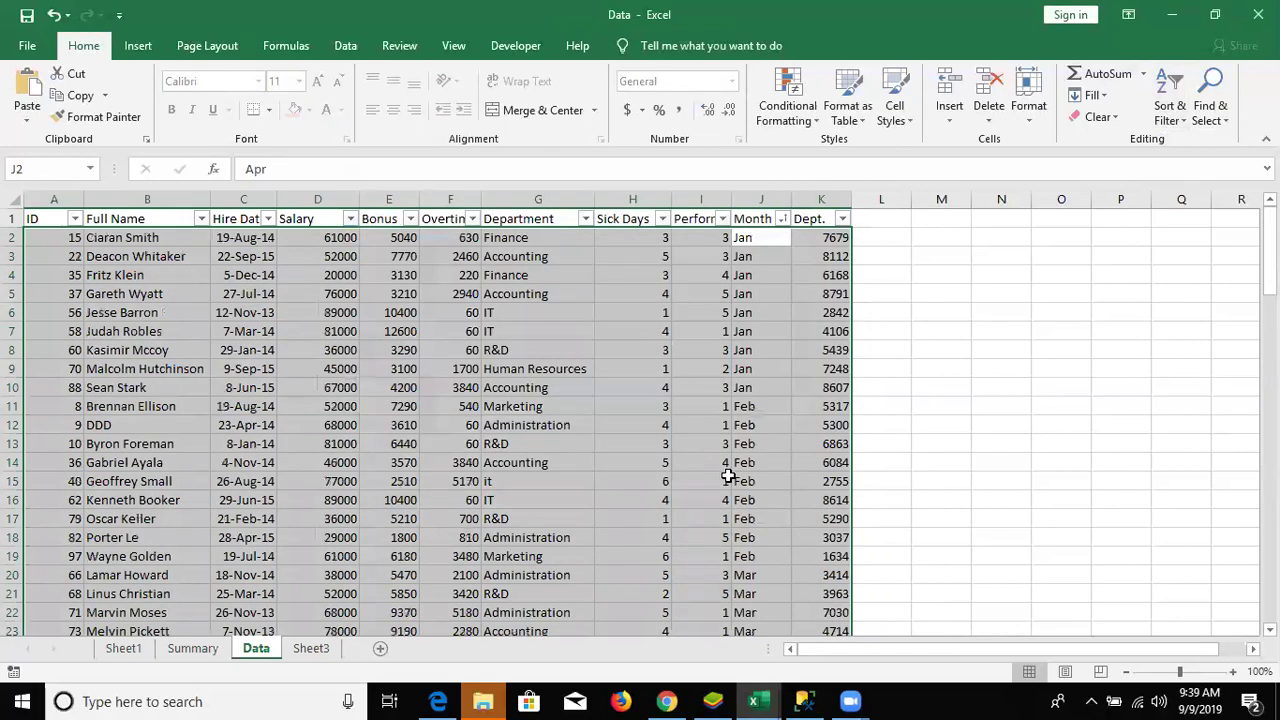
Reopen Custom Sort to review the custom lists, then close it keeping the month sort.
click(1183, 121)
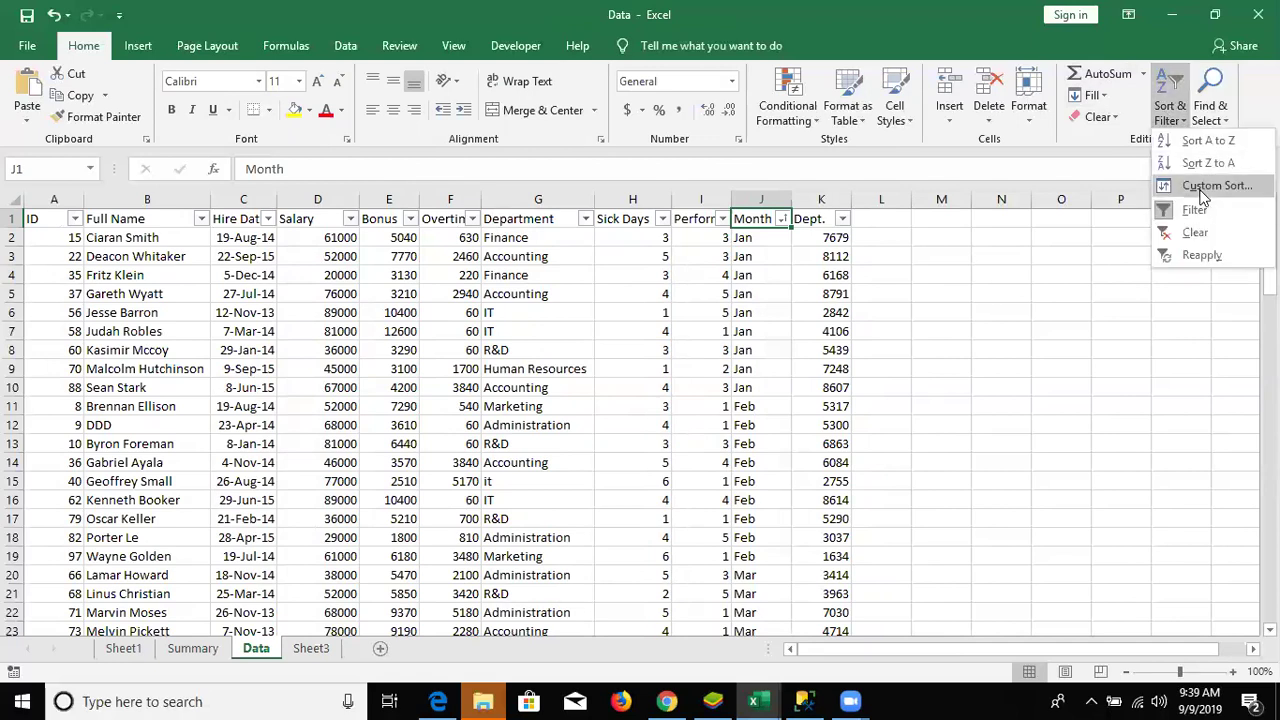
click(1203, 197)
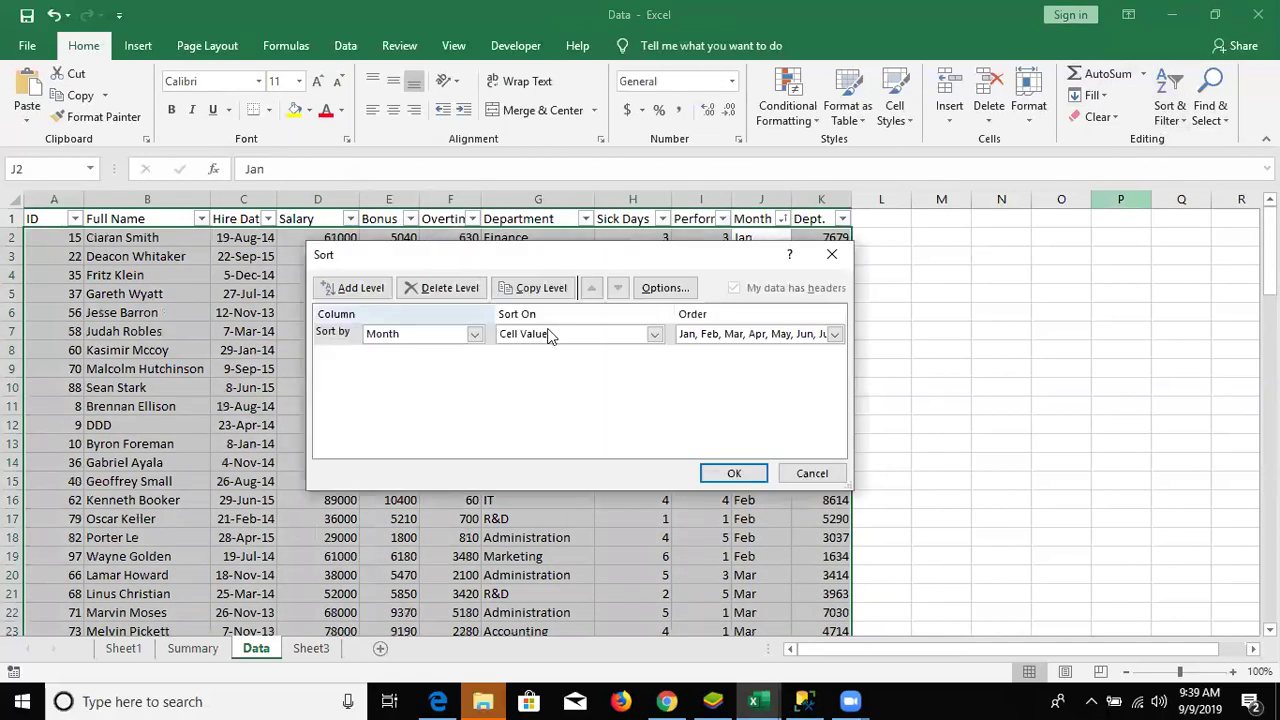
click(834, 334)
click(704, 401)
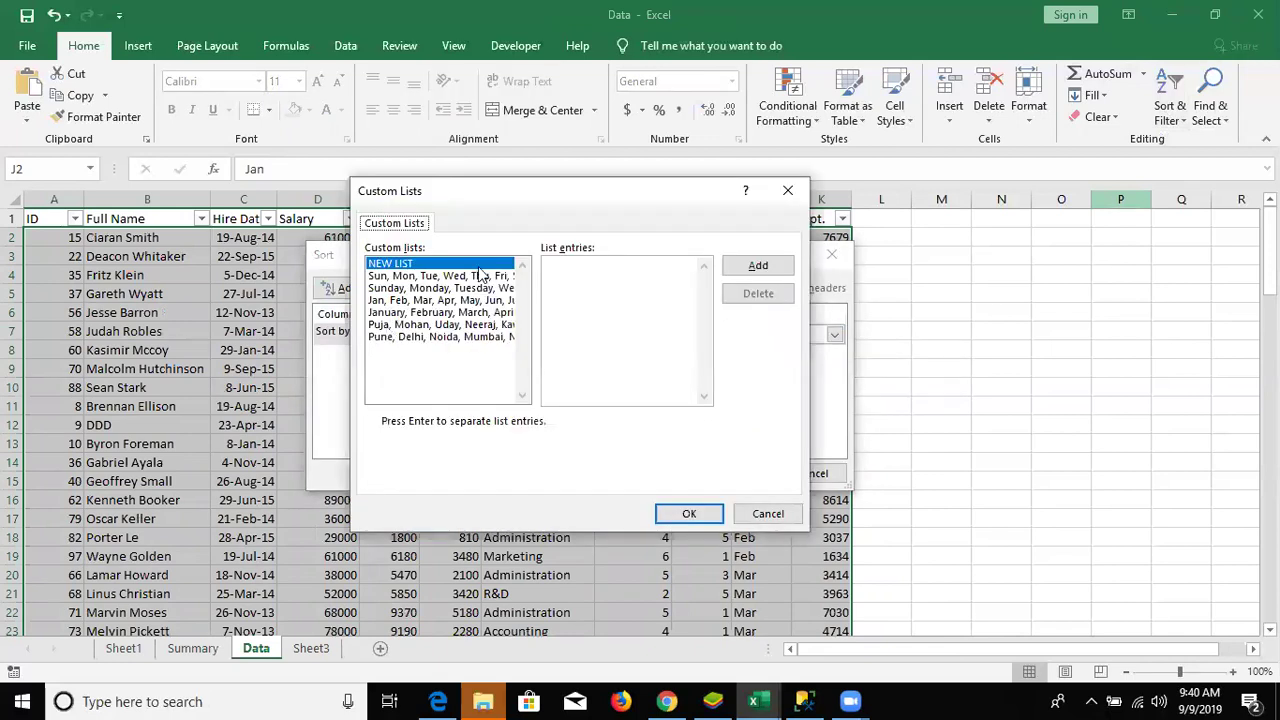
click(560, 270)
key(Return)
key(Return)
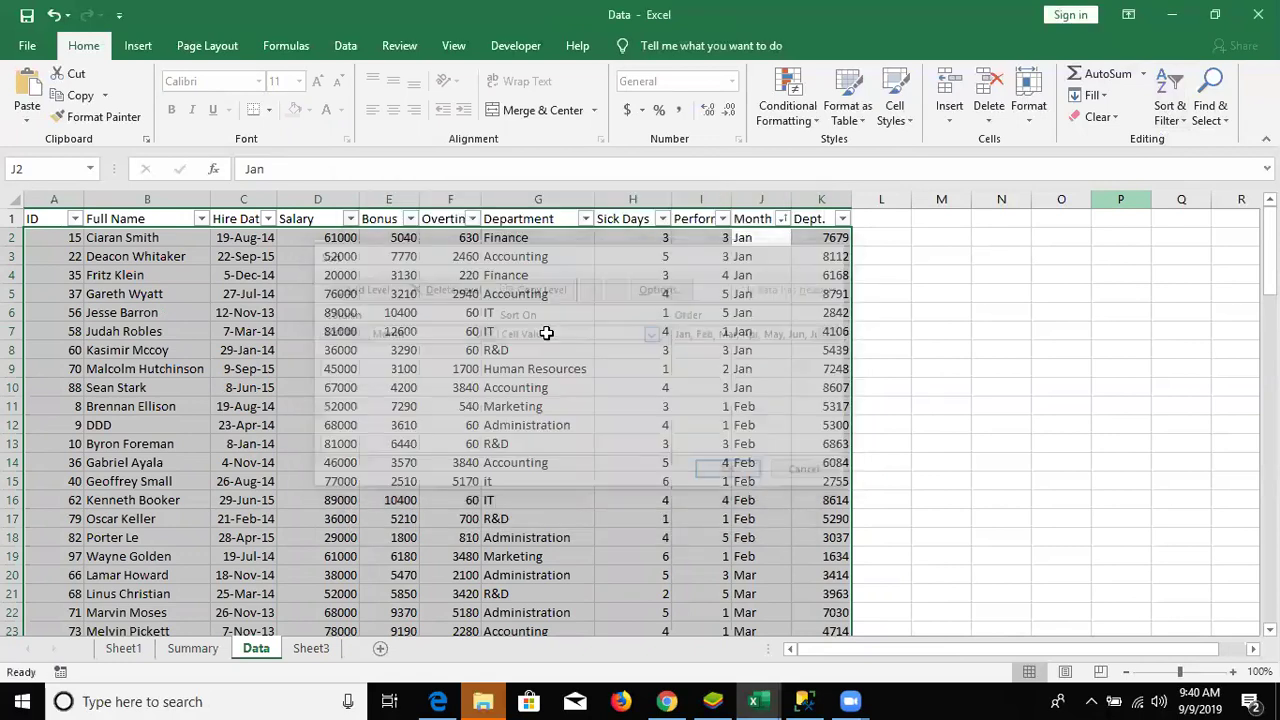
click(1072, 270)
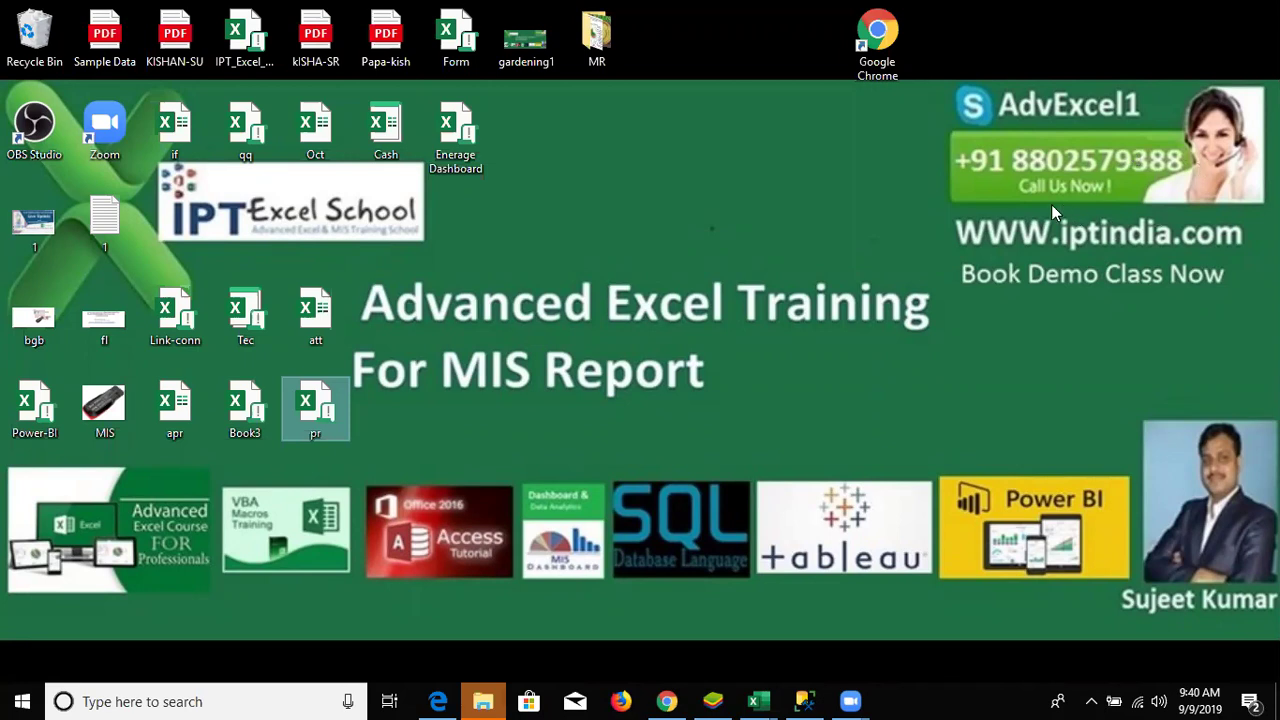
drag(1057, 218, 1170, 252)
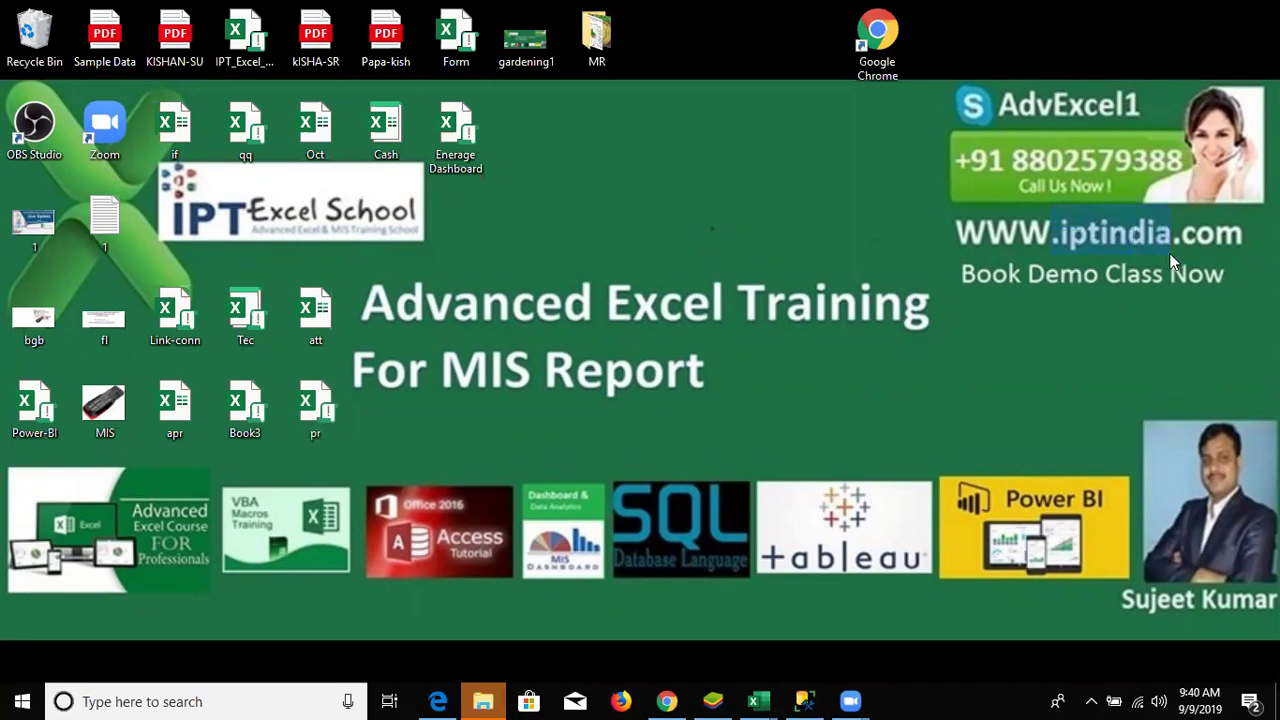
drag(1173, 251, 1170, 246)
drag(948, 212, 1262, 246)
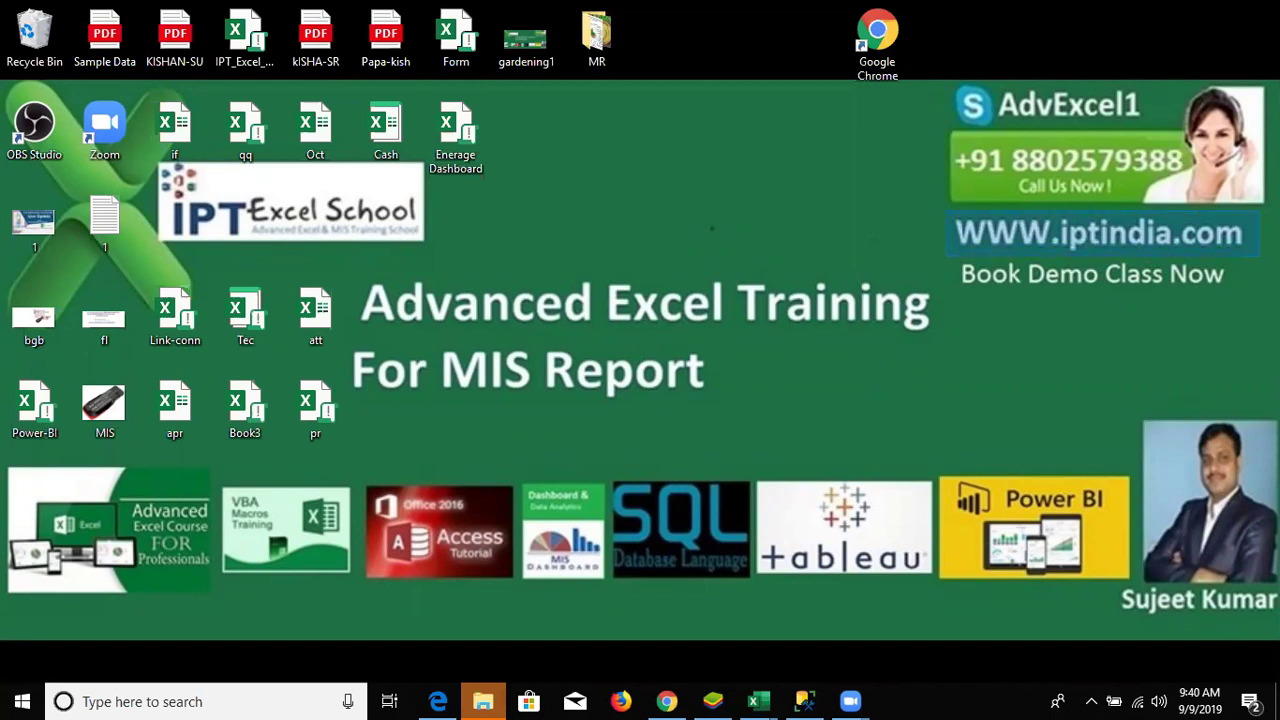
click(997, 258)
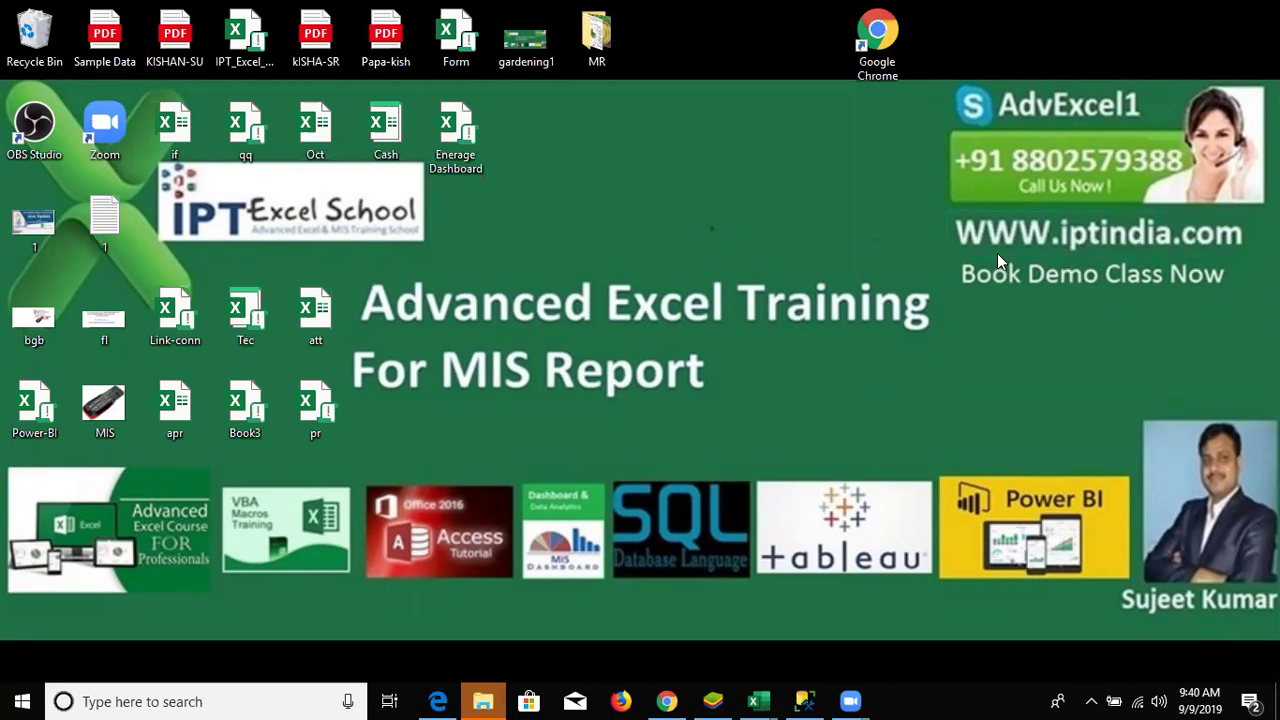
drag(941, 252, 1226, 310)
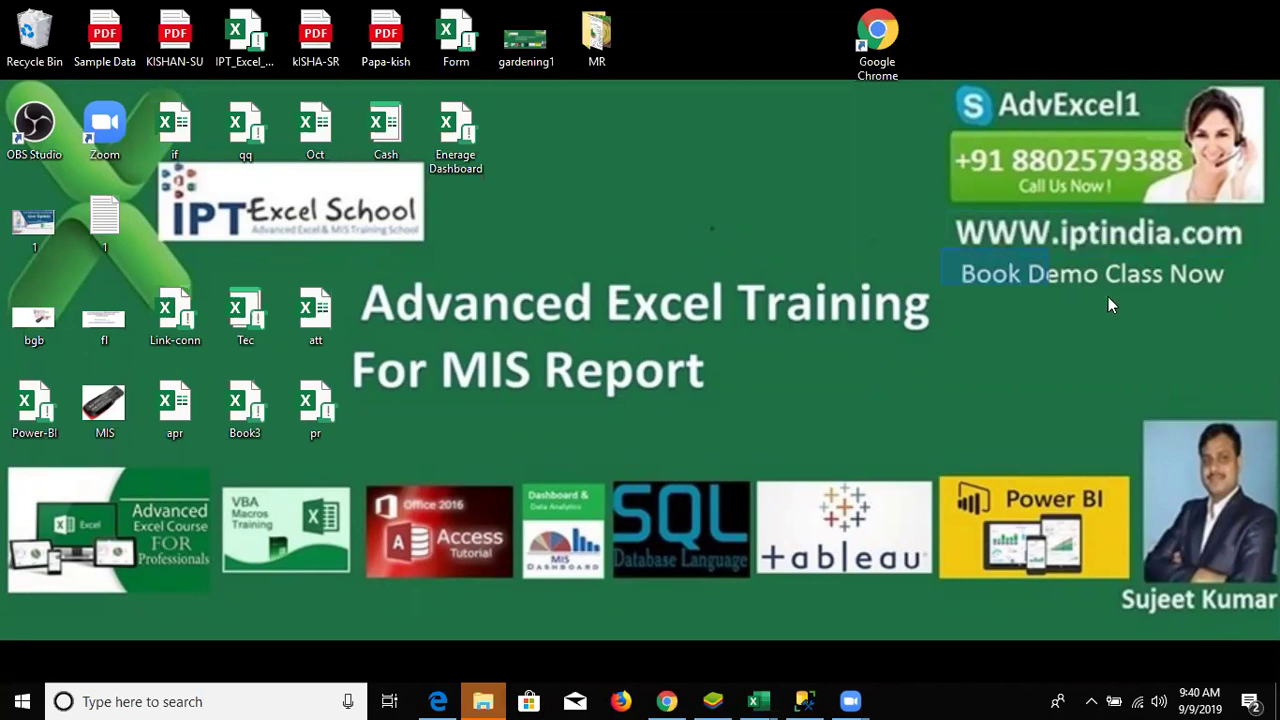
click(1231, 307)
mouse_move(346, 271)
mouse_down()
mouse_move(940, 409)
mouse_move(941, 396)
mouse_up()
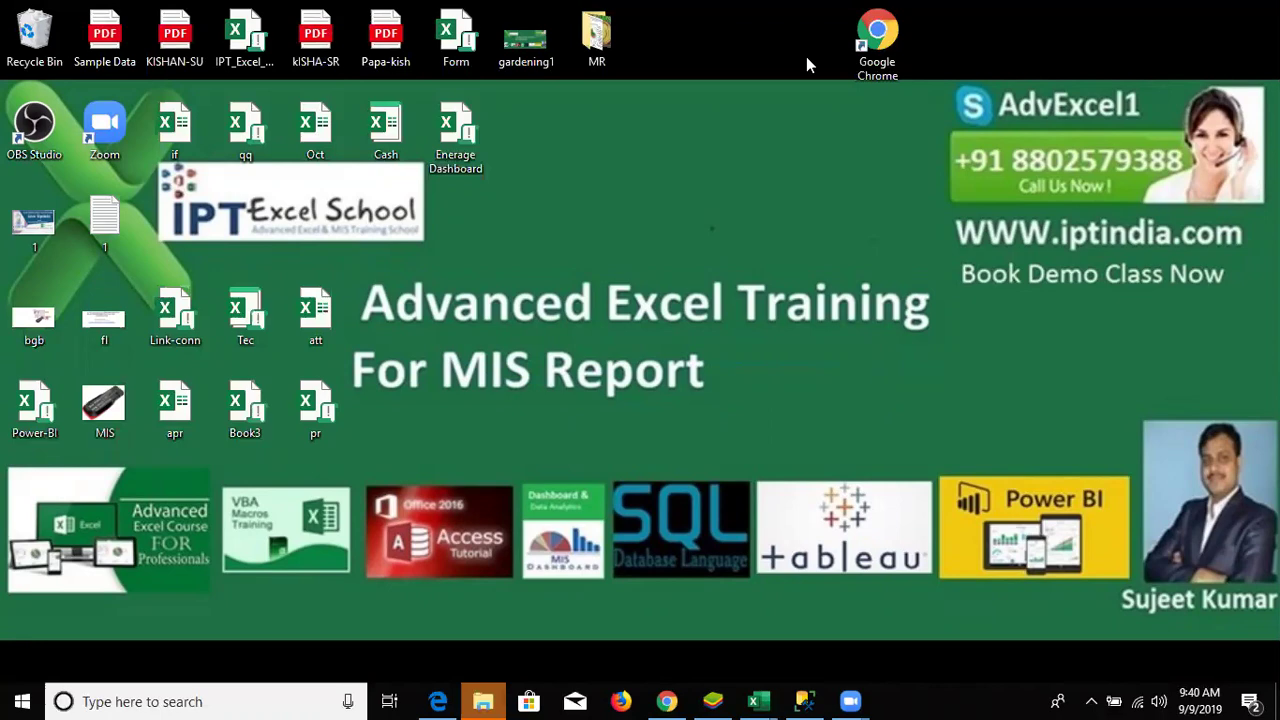